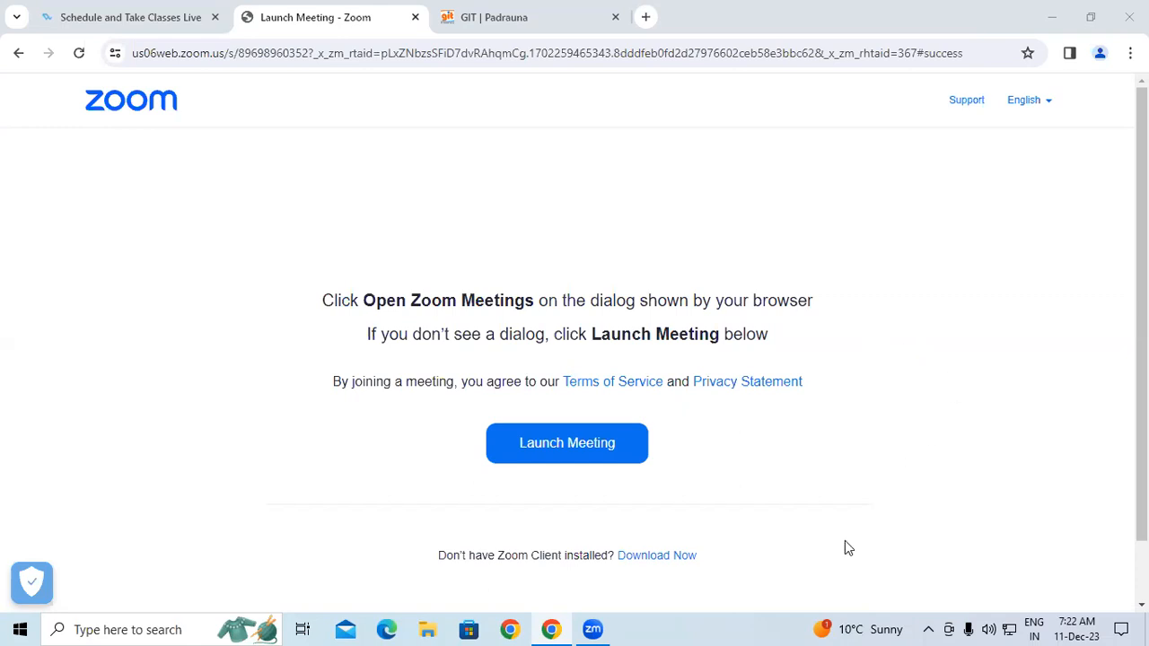
Draw freehand annotation squiggles above the page text
drag(611, 155, 609, 156)
mouse_move(639, 160)
mouse_down()
mouse_move(683, 126)
mouse_move(679, 176)
mouse_up()
mouse_move(664, 143)
mouse_down()
mouse_move(691, 134)
mouse_move(597, 157)
mouse_move(695, 185)
mouse_move(679, 113)
mouse_move(670, 113)
mouse_up()
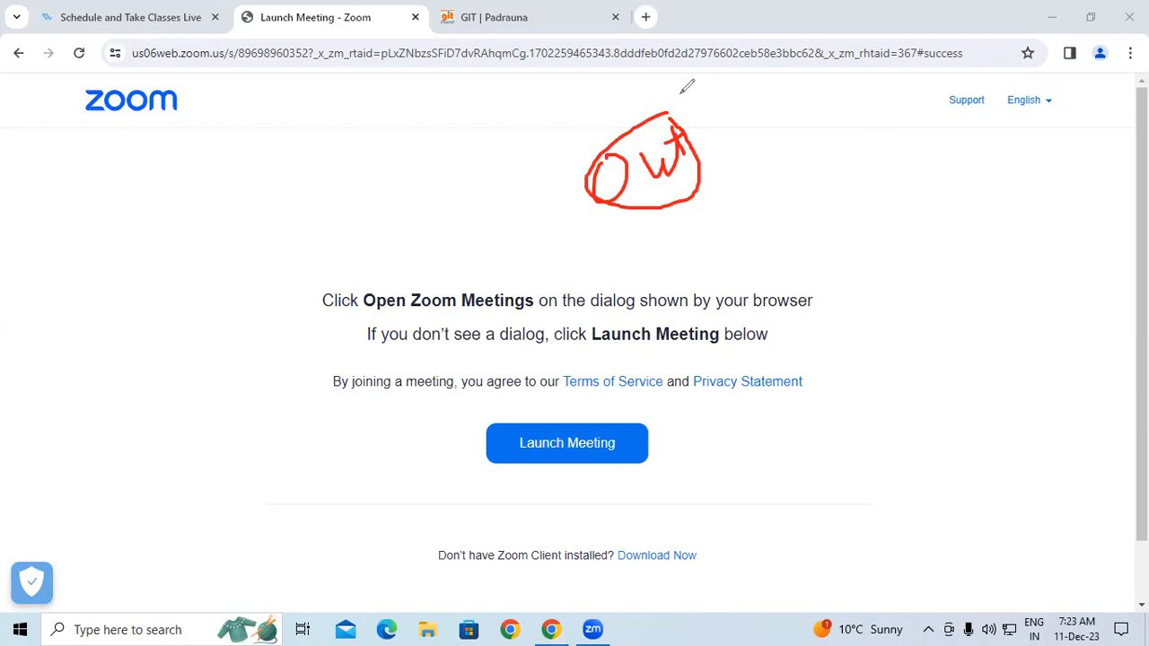
mouse_move(450, 194)
mouse_down()
mouse_move(449, 177)
mouse_move(500, 175)
mouse_move(485, 176)
mouse_up()
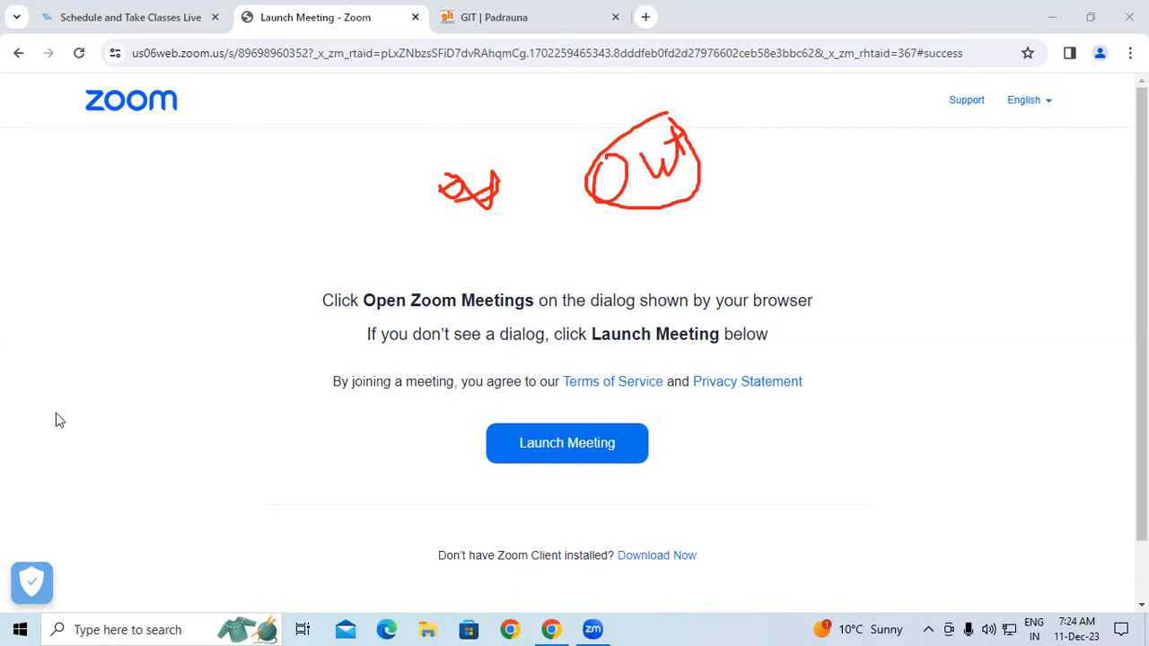
Replace the GIT | Padrauna tab in Chrome with a fresh new tab
click(645, 17)
click(616, 17)
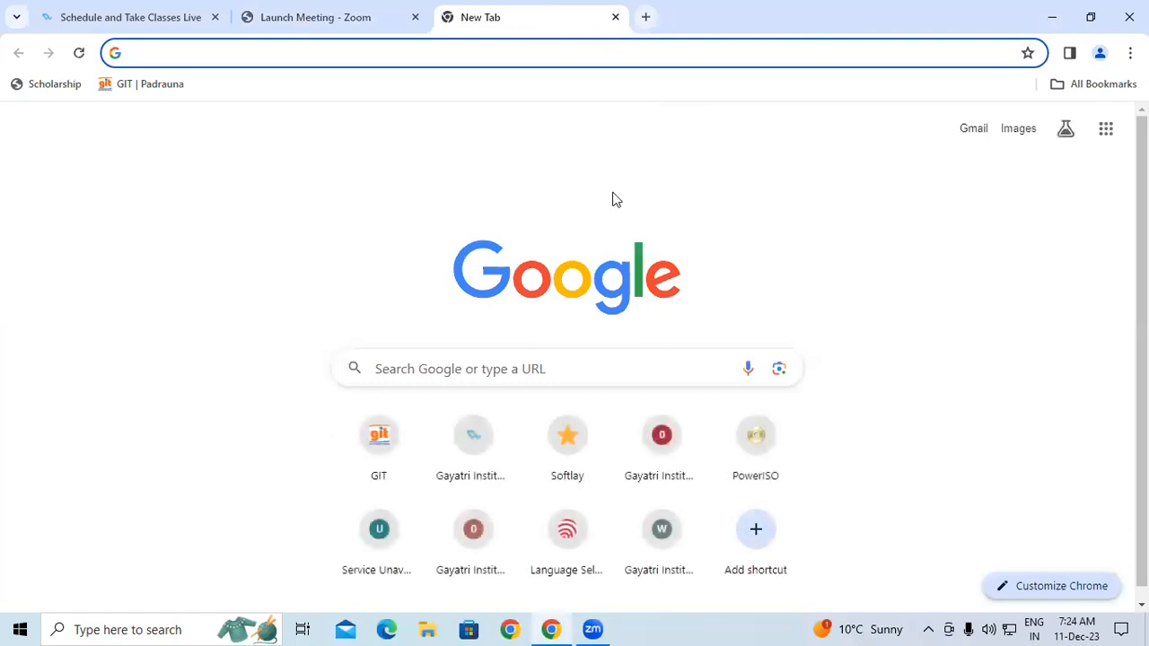
click(540, 197)
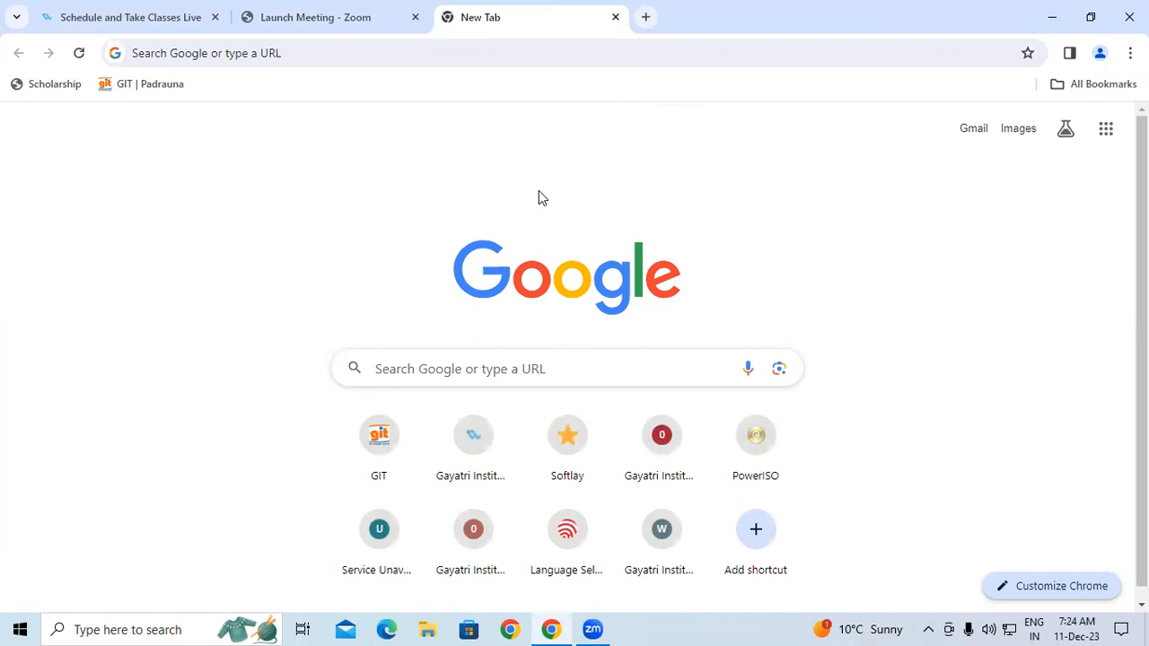
Launch Outlook by running 'outlook' from the Windows Run prompt
key(super+r)
text(outloo)
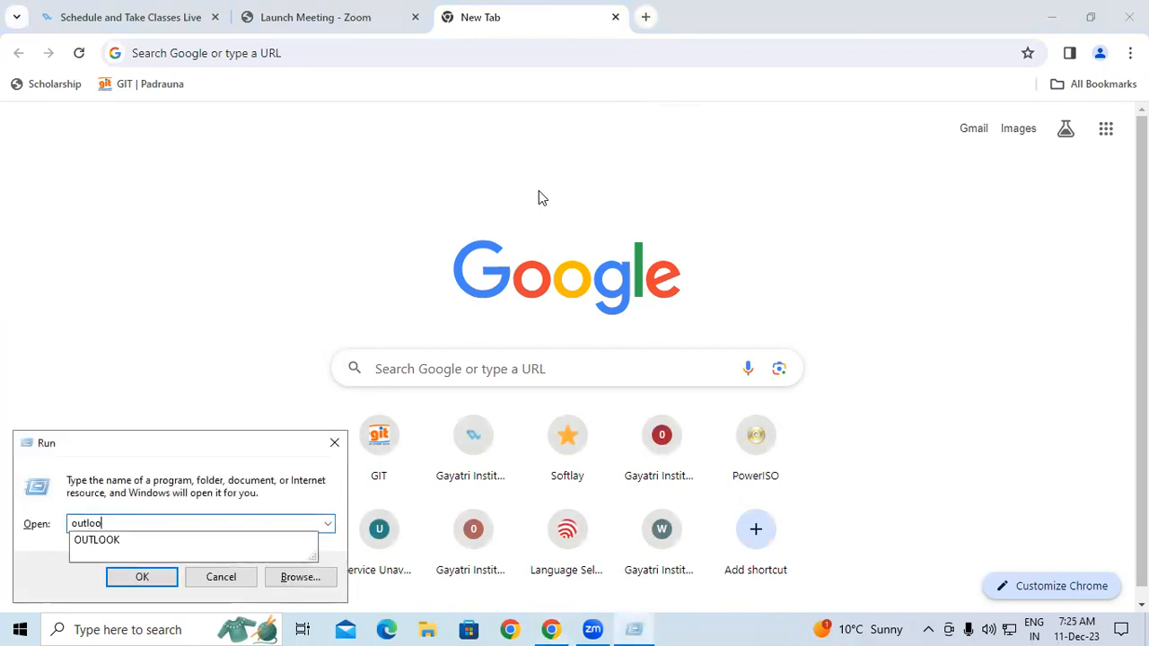
text(k)
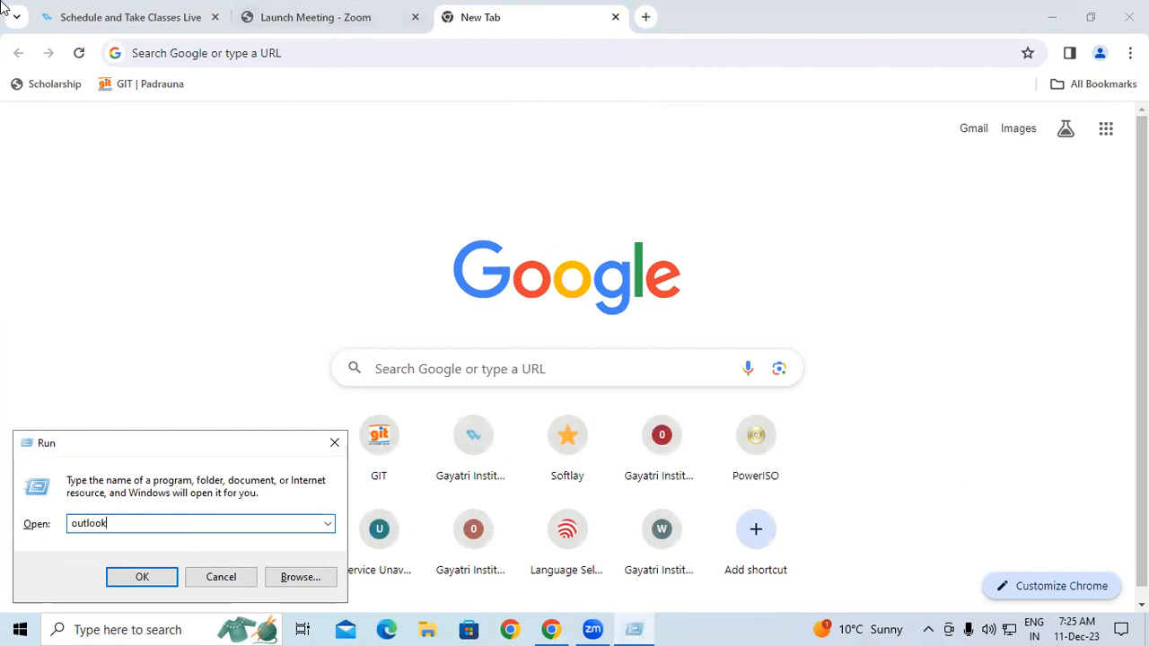
click(141, 578)
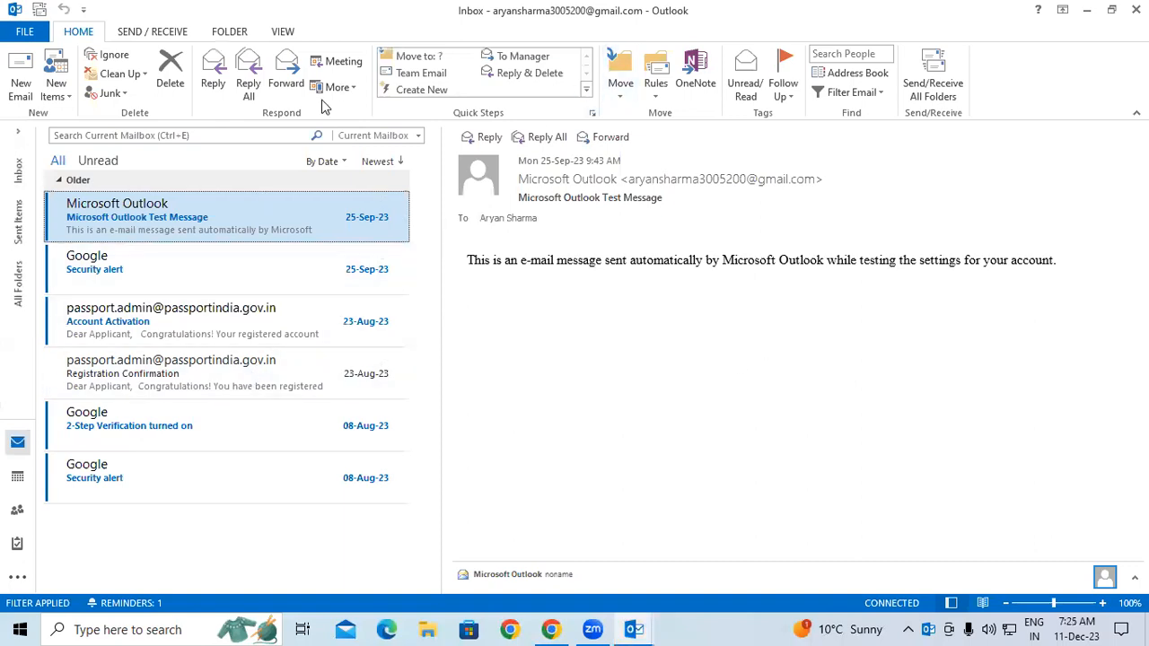
Close Outlook and relaunch it by running OUTLOOK from the Win+R prompt
click(1137, 10)
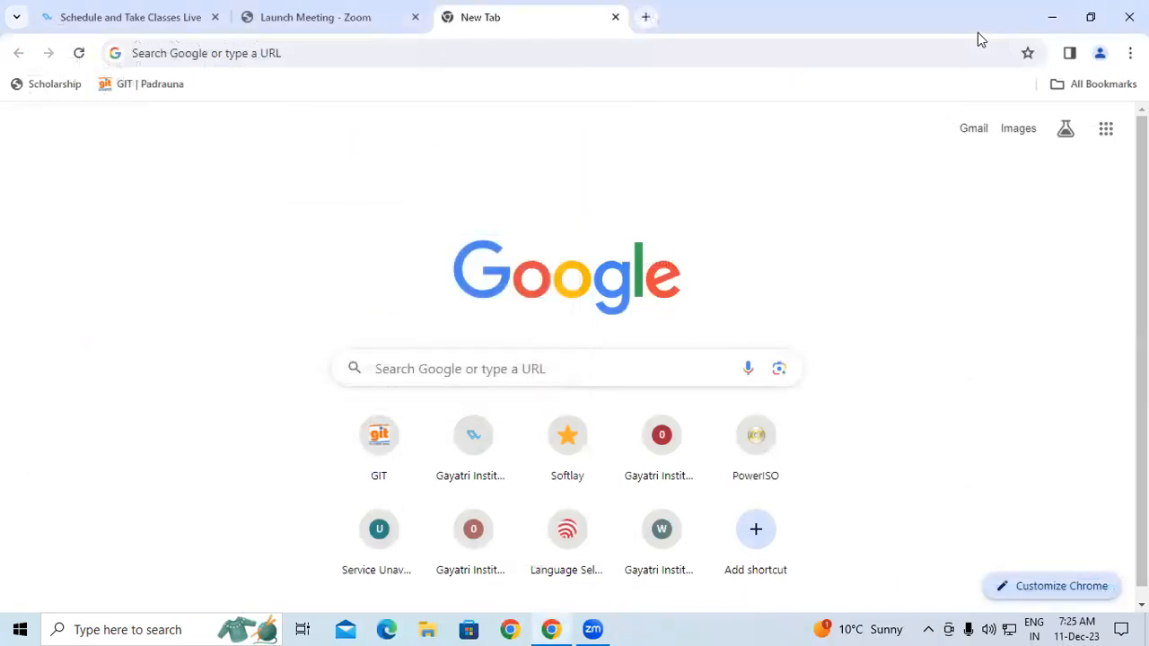
key(super+r)
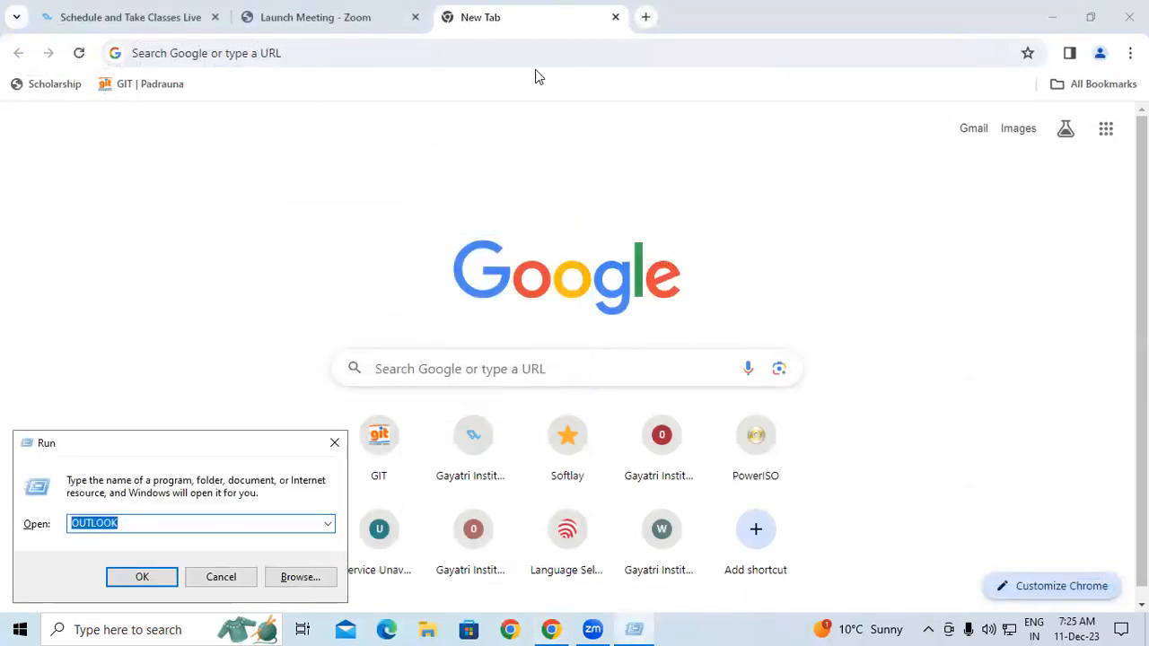
drag(216, 437, 303, 247)
click(247, 333)
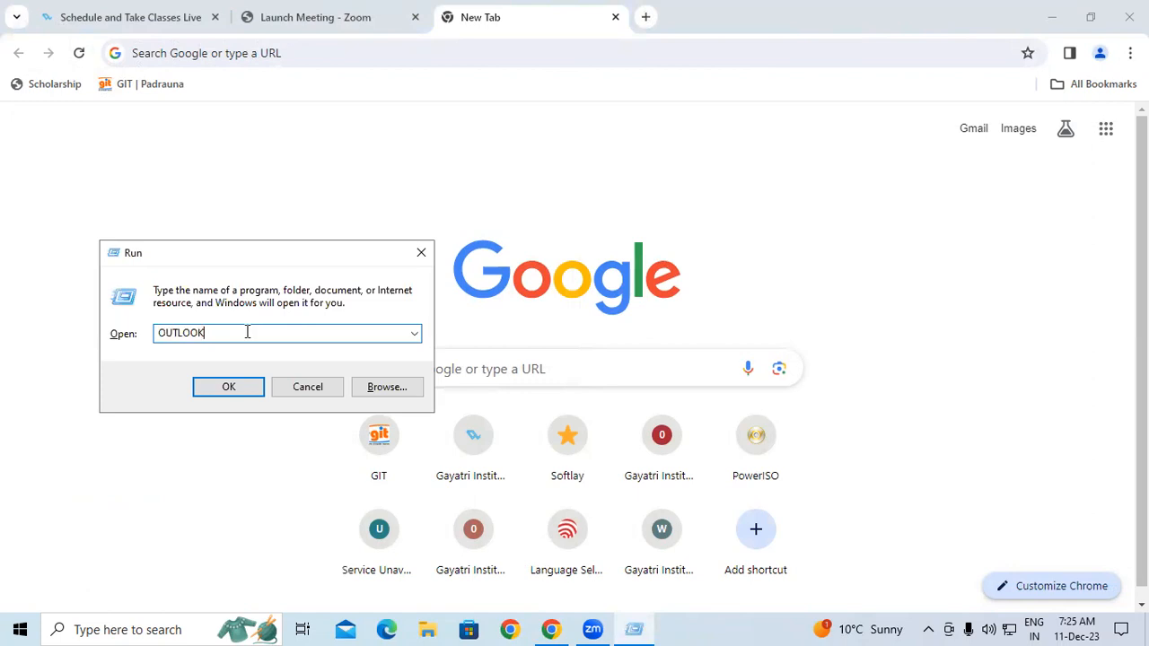
click(228, 387)
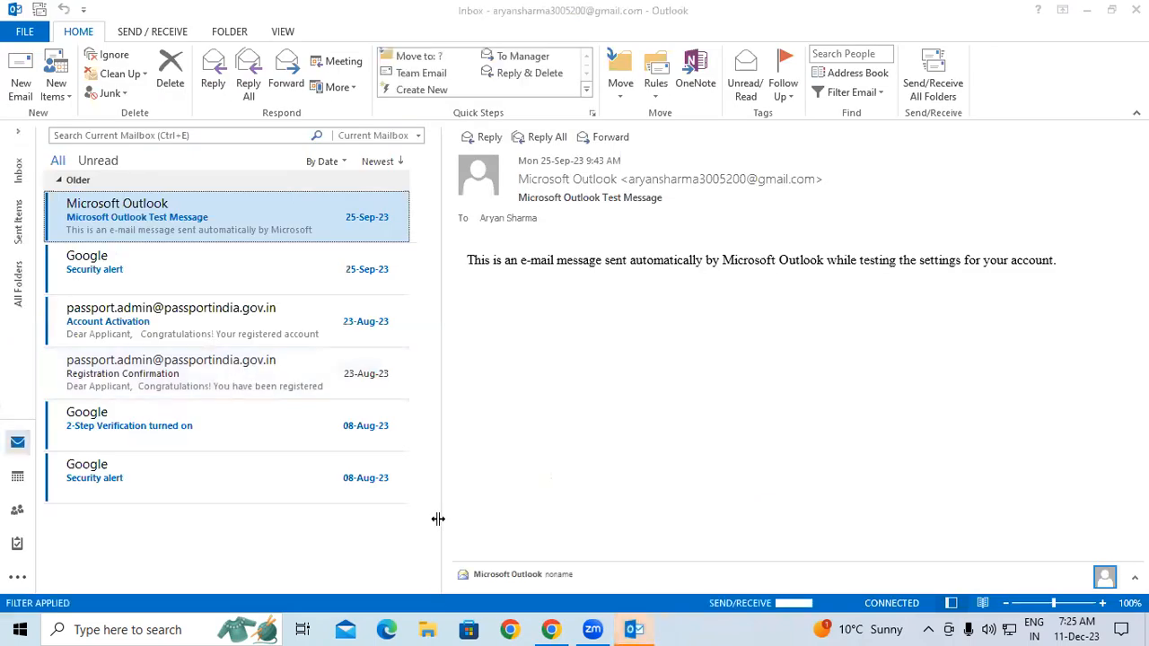
click(33, 35)
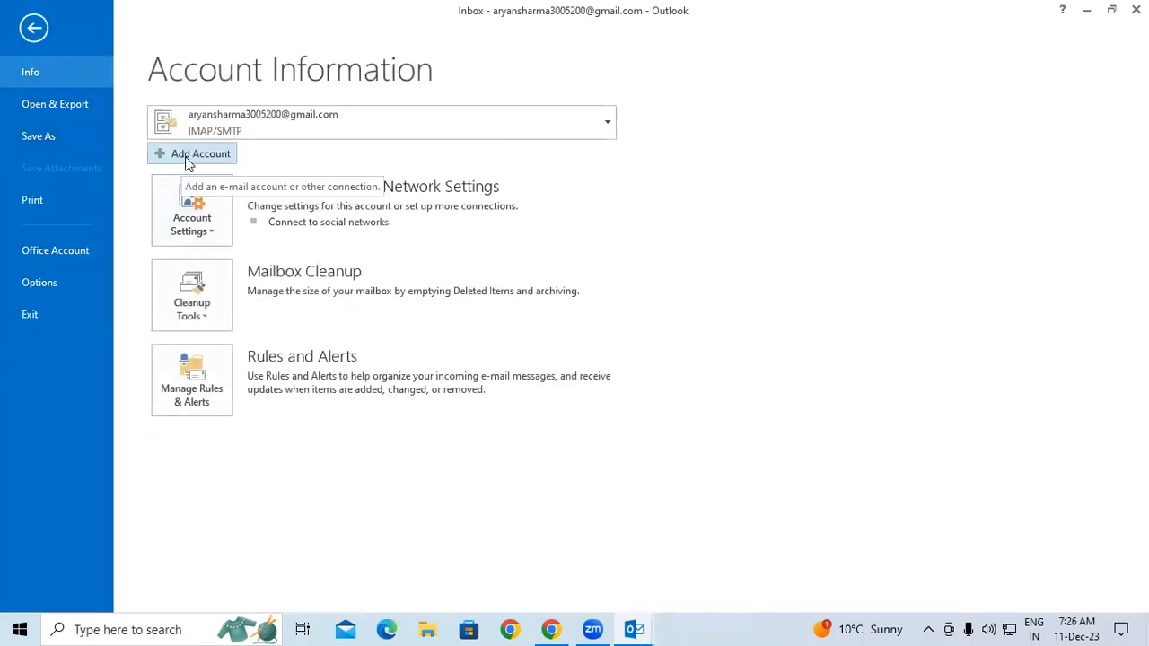
click(249, 132)
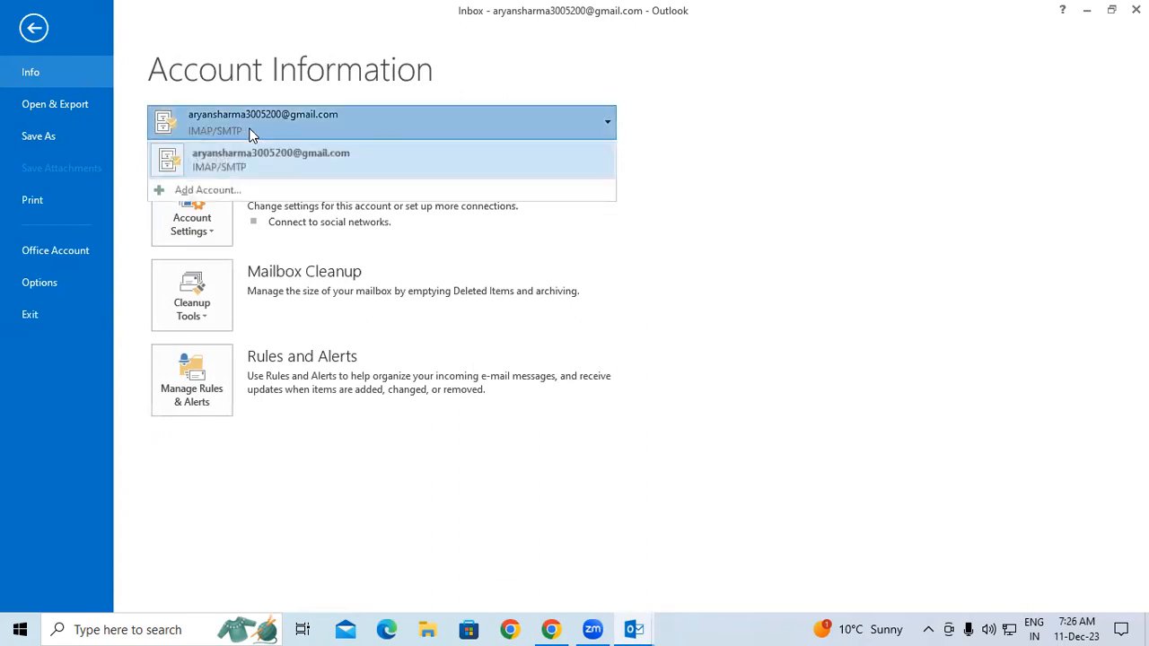
click(323, 134)
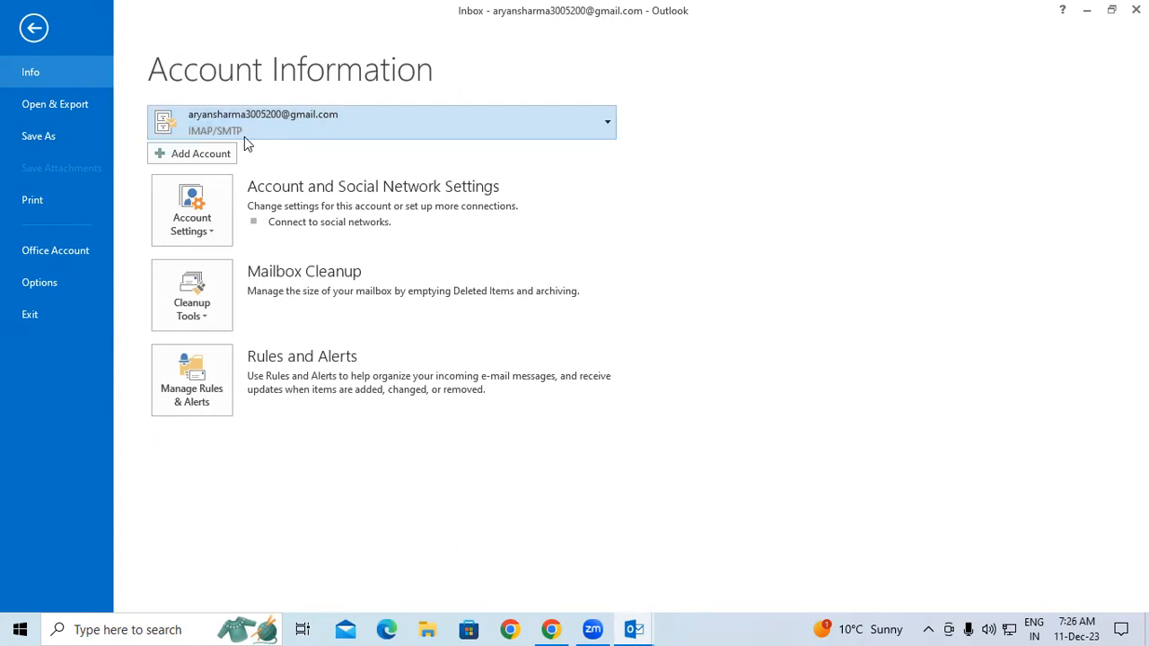
click(201, 153)
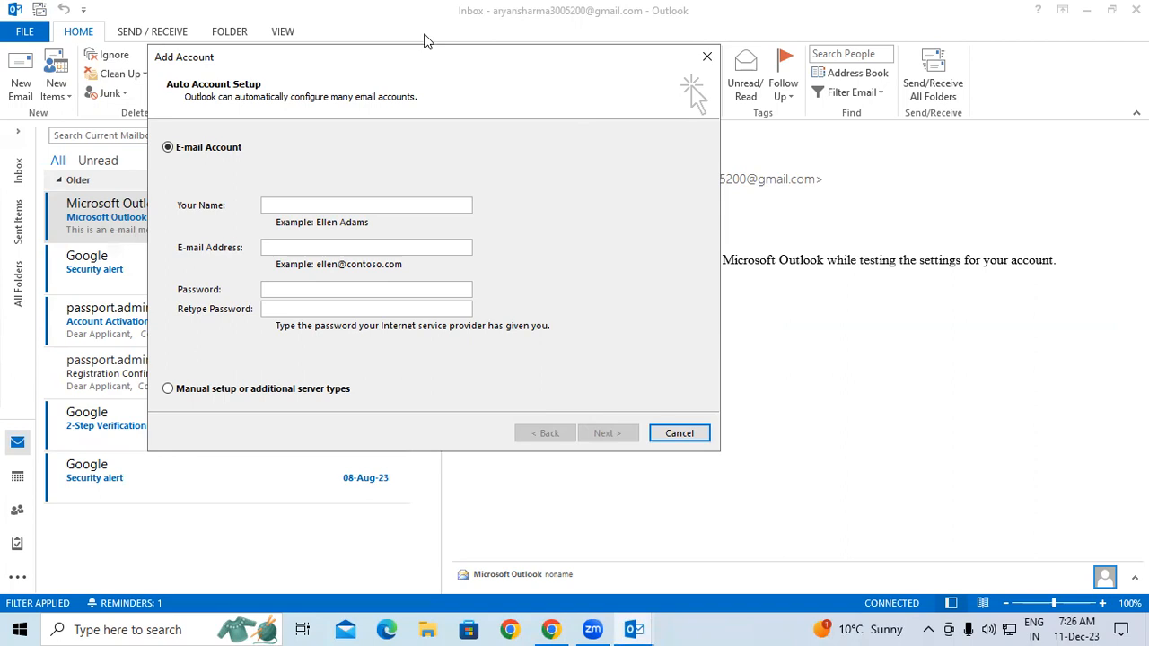
click(709, 57)
Remove the Gmail IMAP account in File > Account Settings and confirm with Yes
click(24, 32)
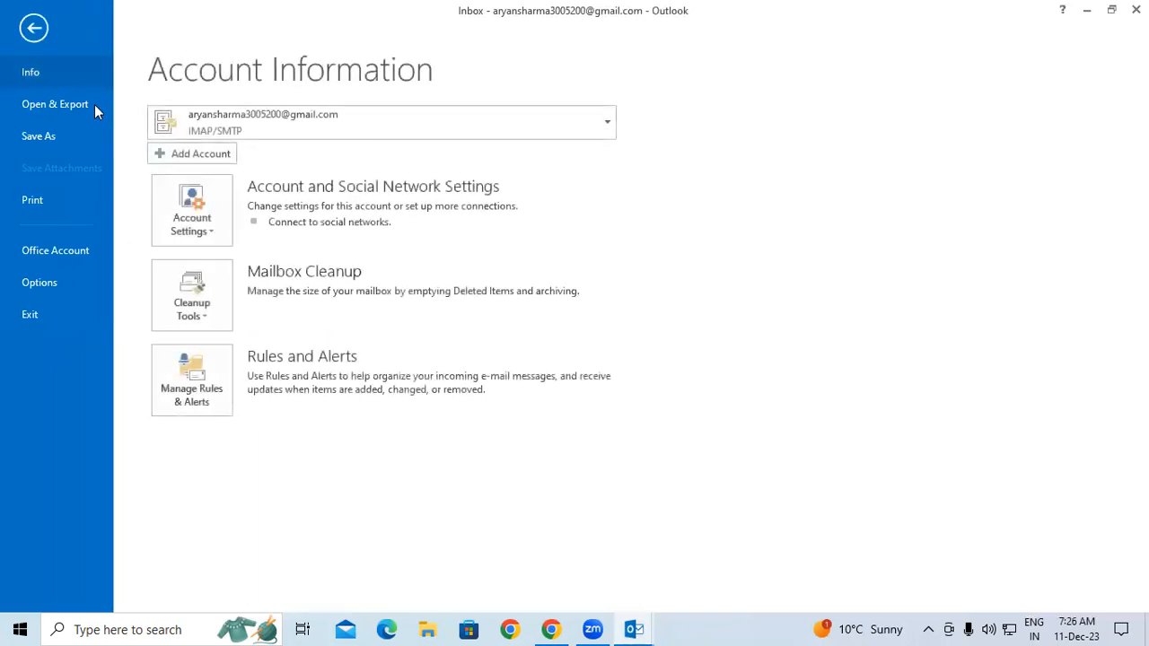
click(212, 236)
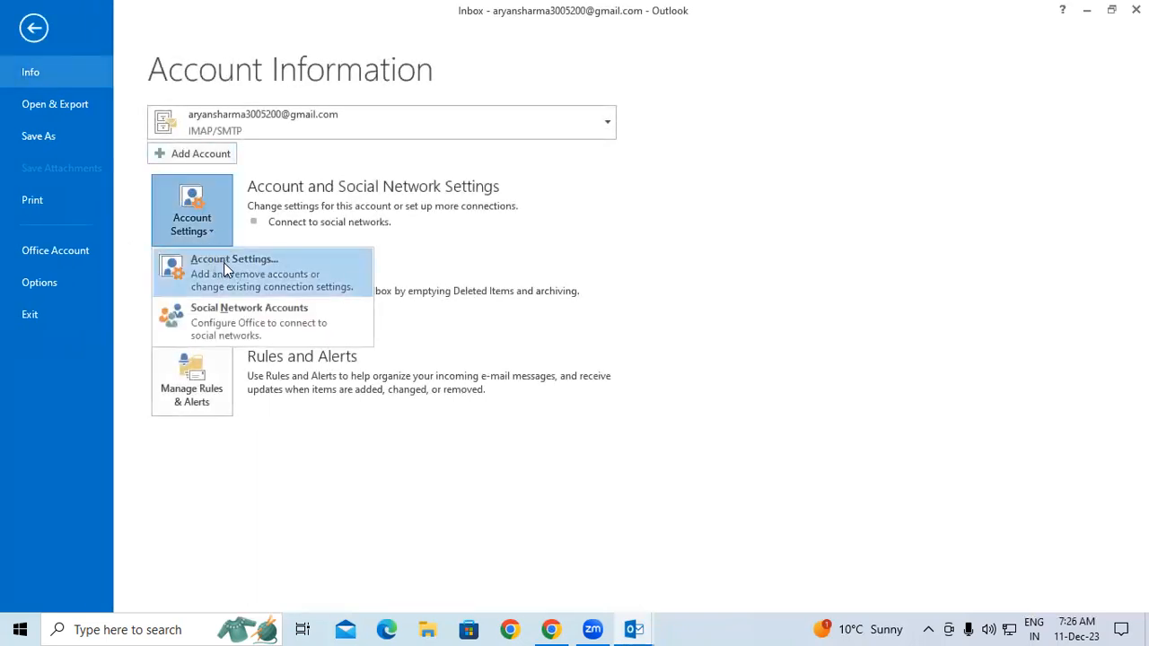
click(223, 263)
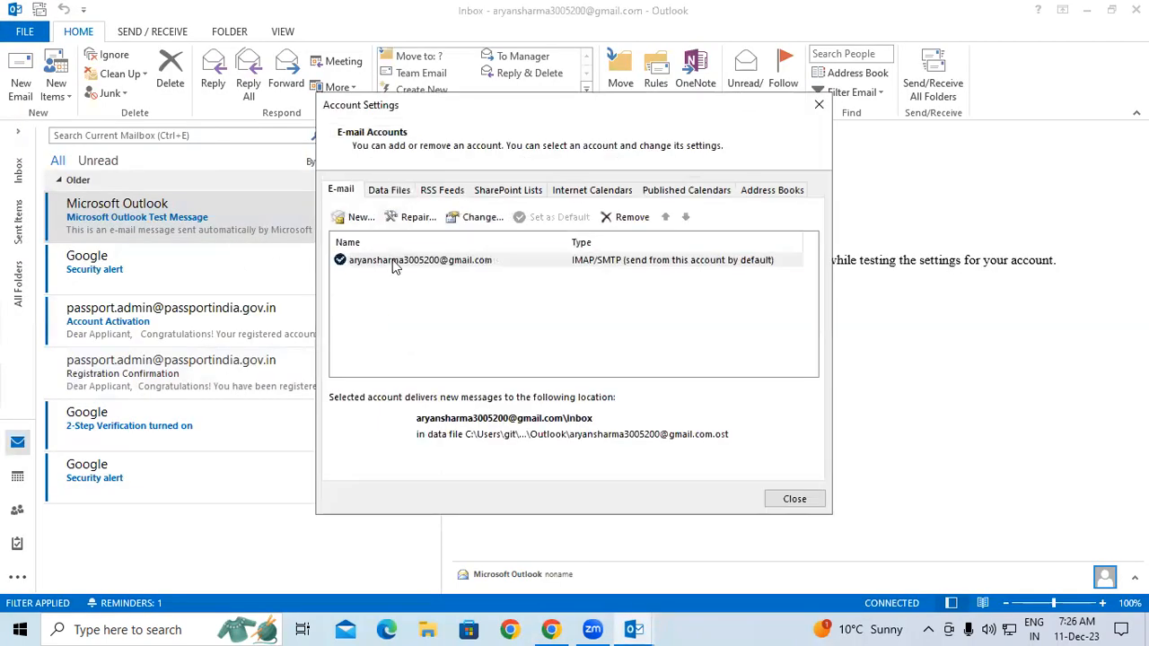
click(392, 262)
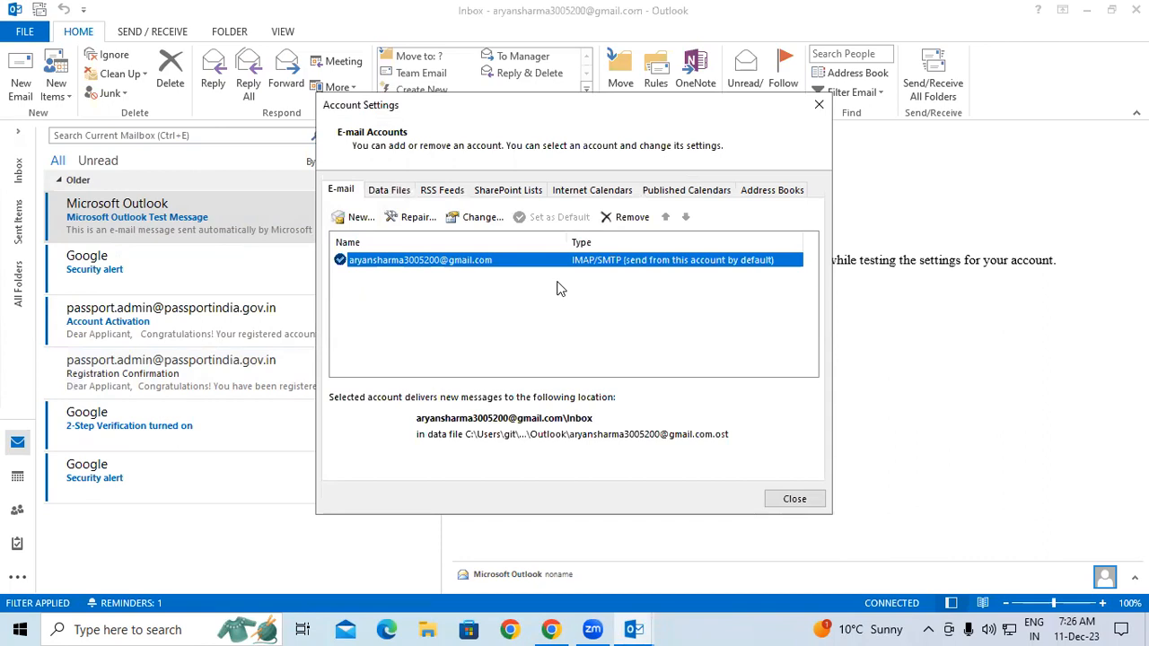
click(630, 218)
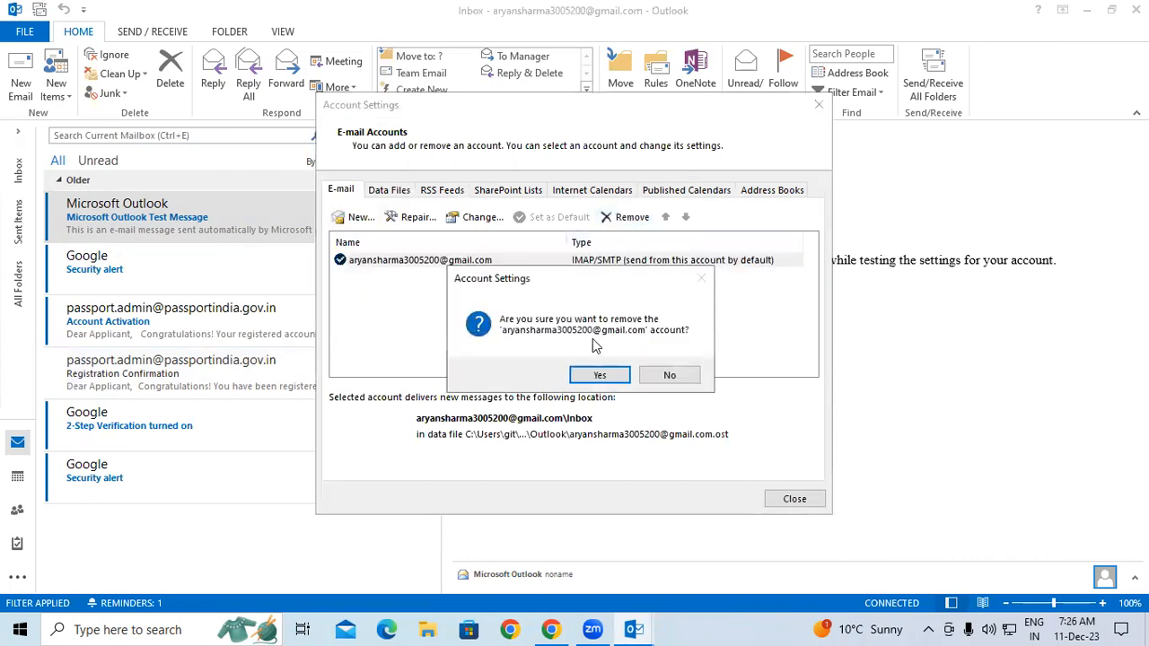
click(596, 375)
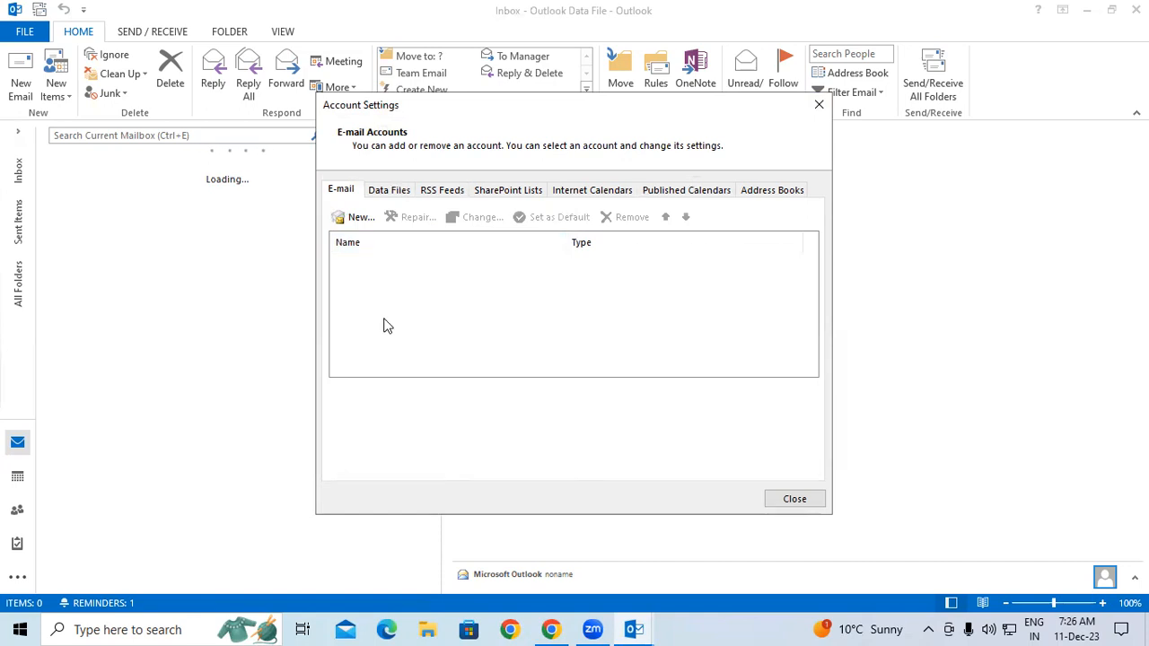
Open Gmail from Chrome's New Tab page, sign in, then minimize Chrome
click(552, 630)
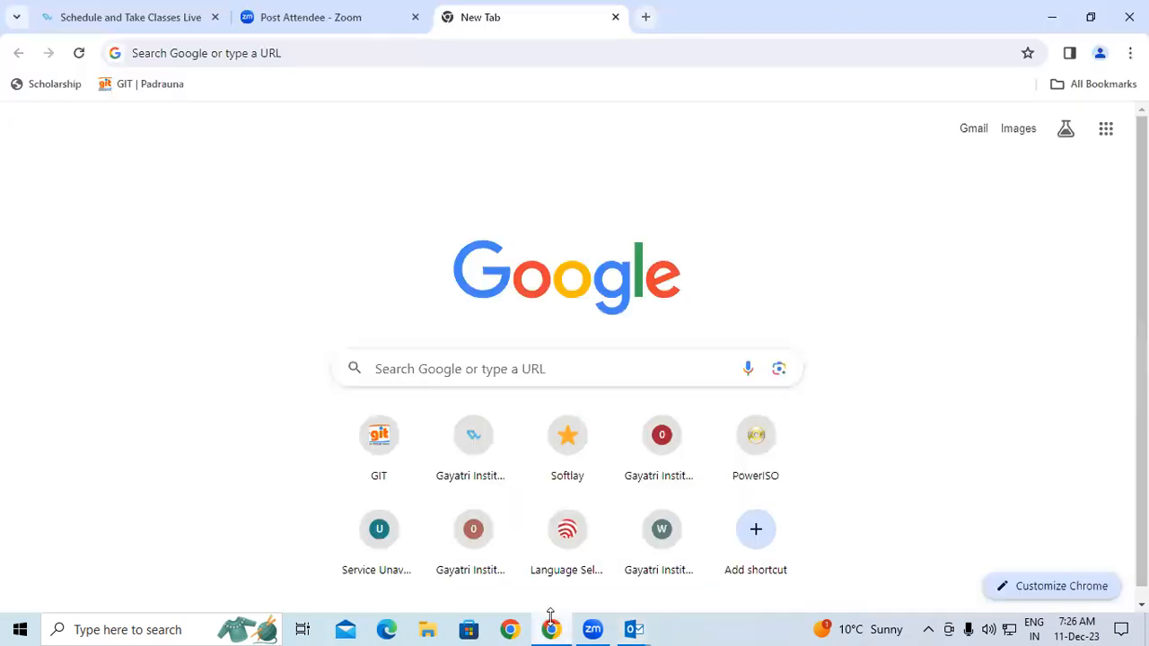
click(975, 129)
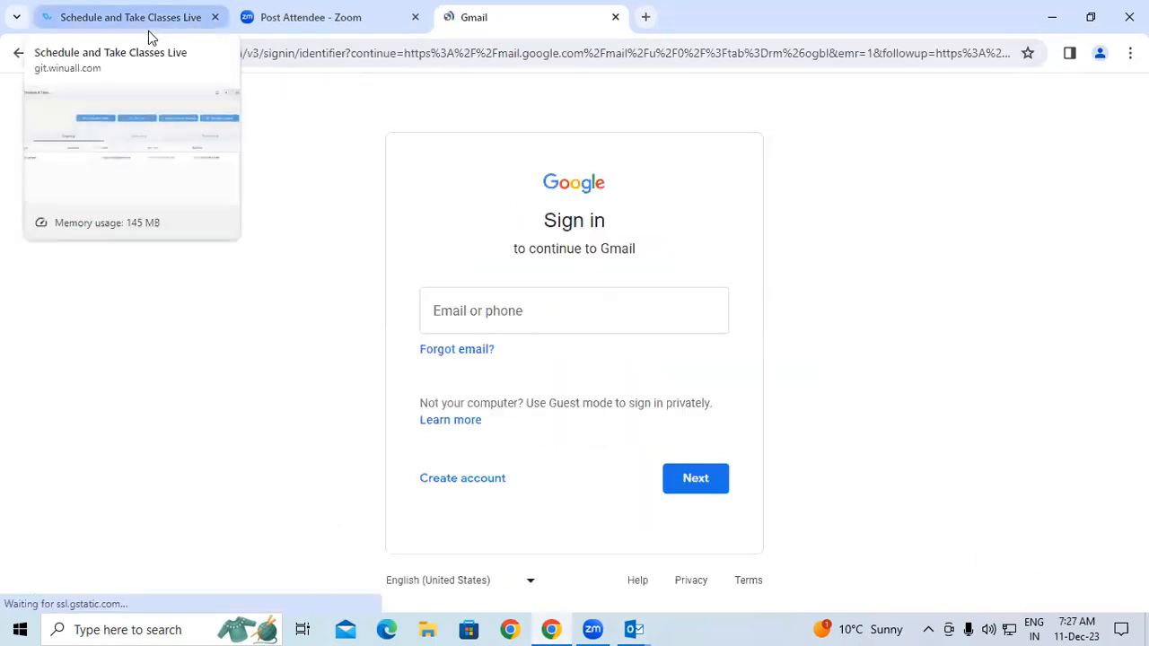
click(498, 308)
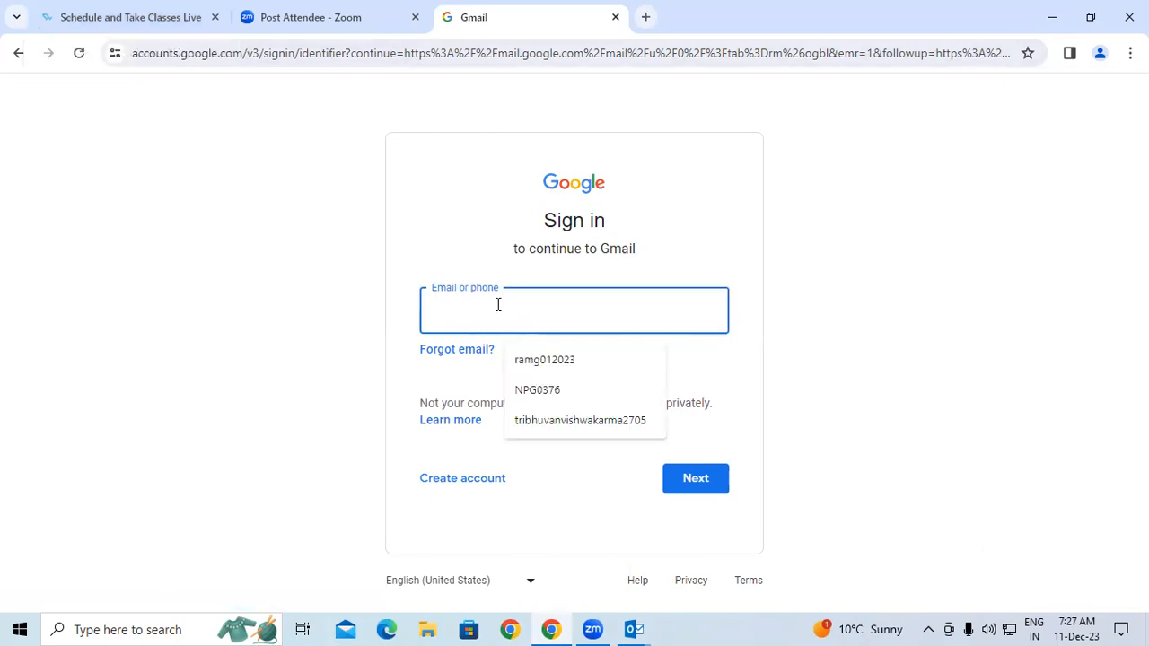
click(913, 622)
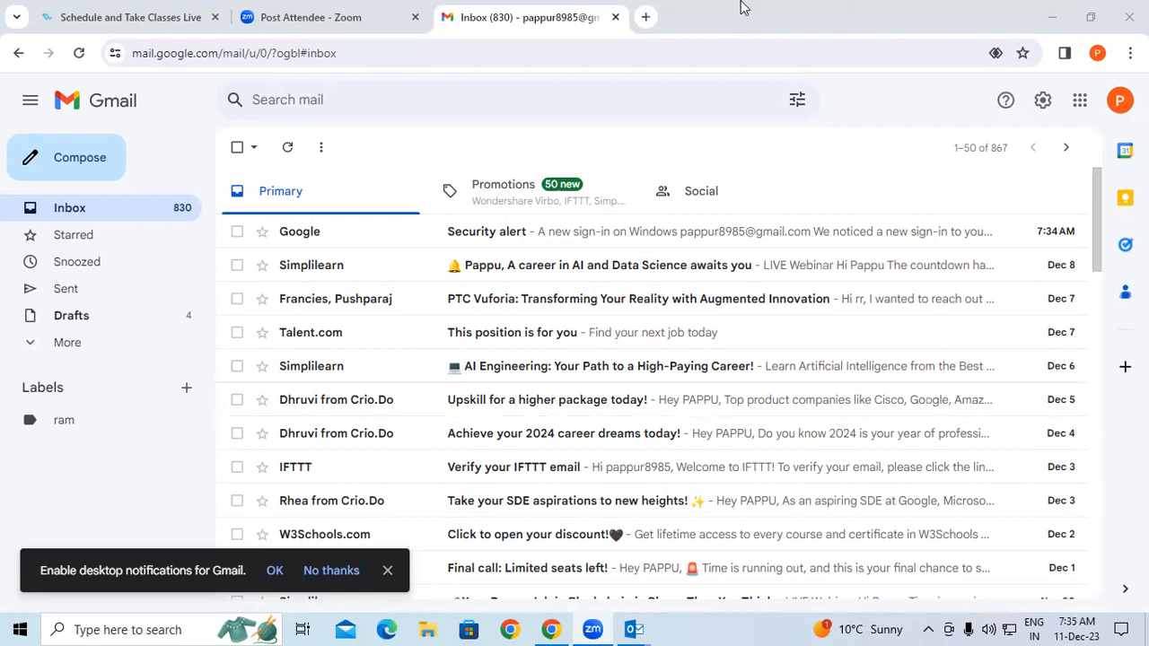
click(1052, 16)
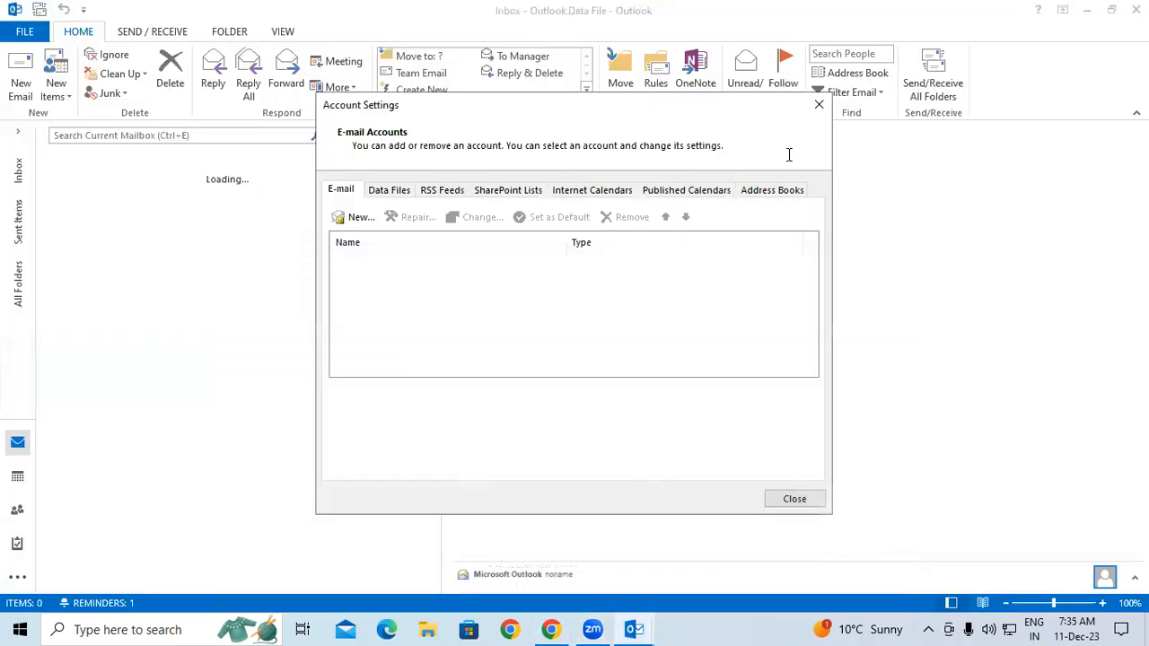
Close Account Settings and Outlook, refresh the desktop, and relaunch OUTLOOK via Win+R
click(817, 106)
click(1134, 10)
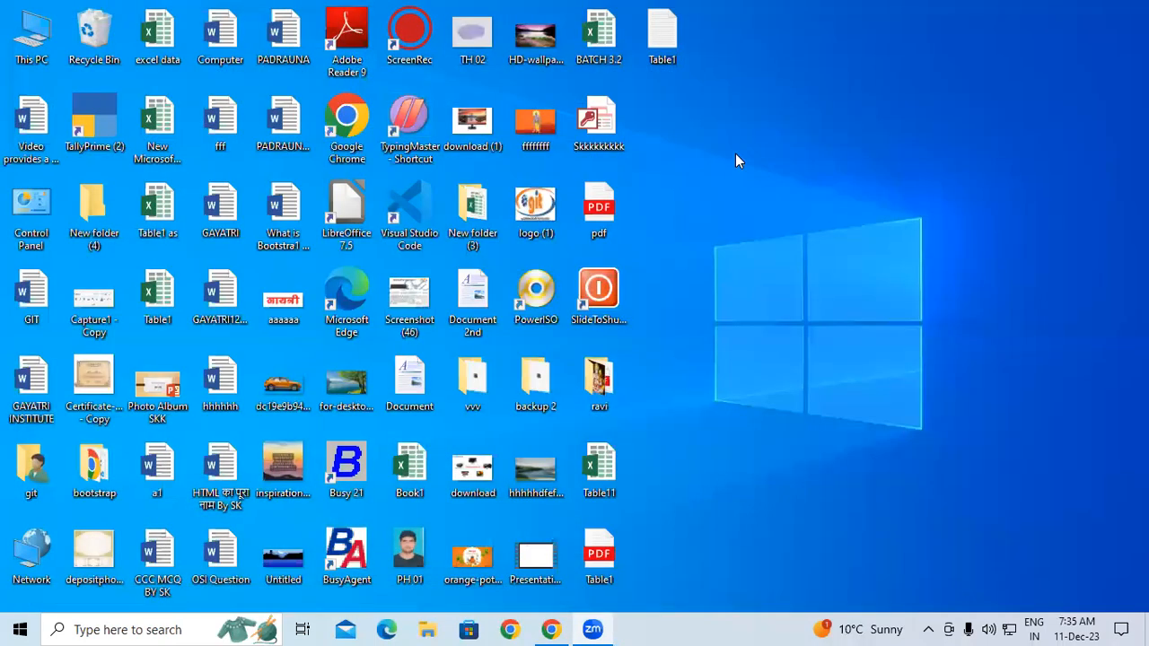
right_click(737, 153)
click(767, 202)
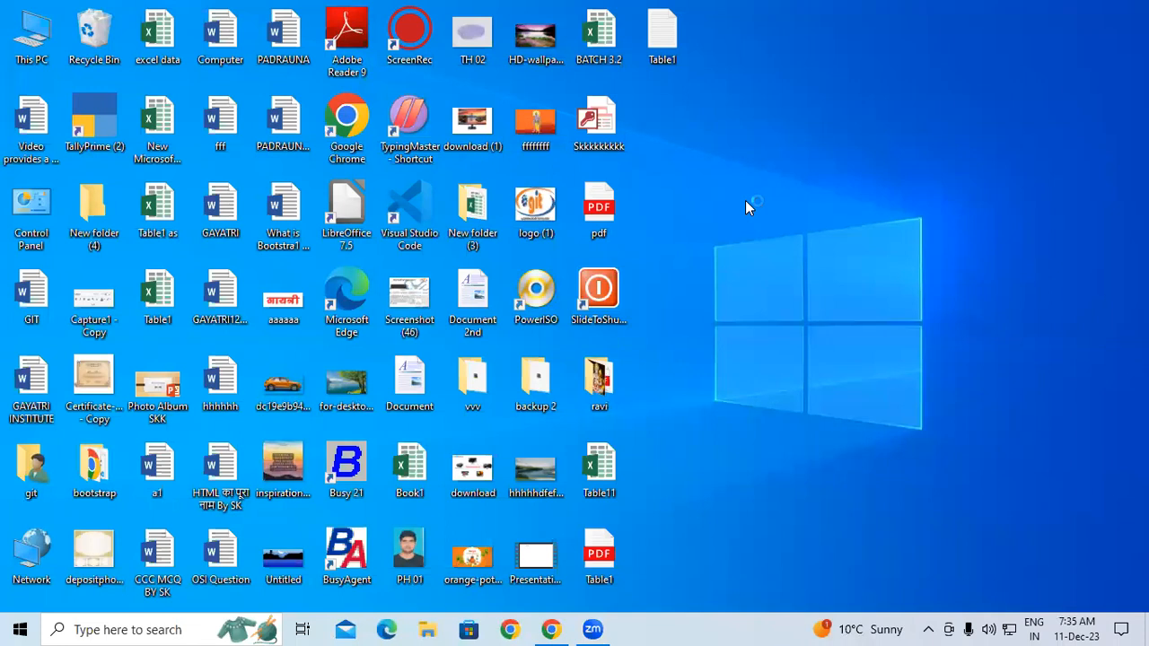
key(super+r)
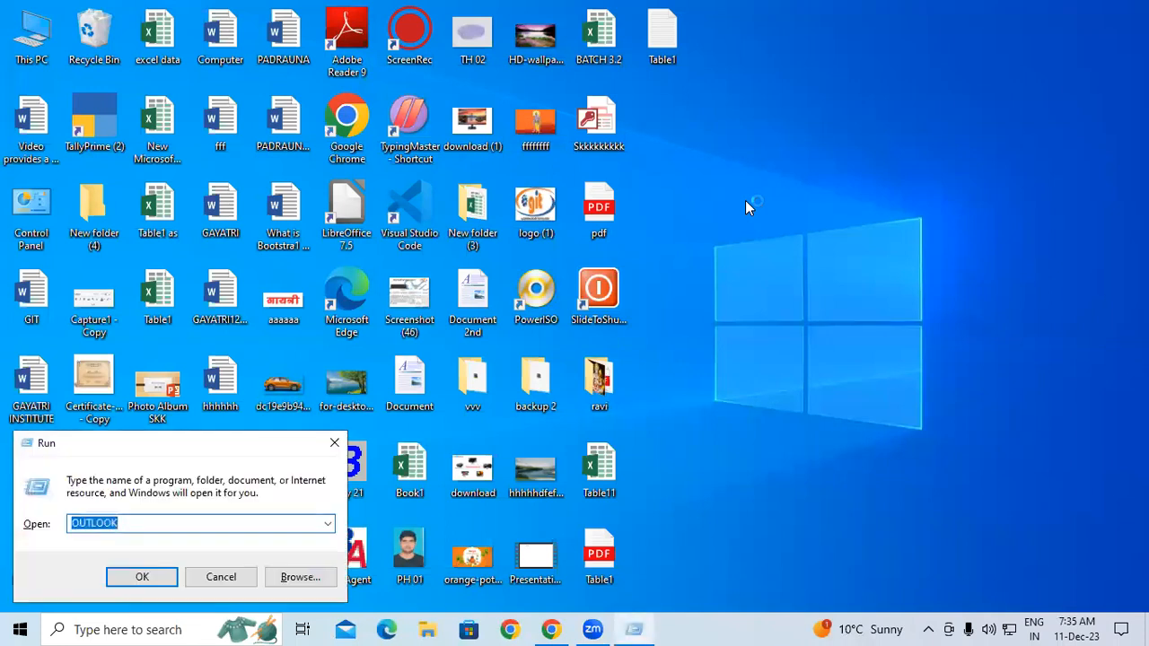
key(Return)
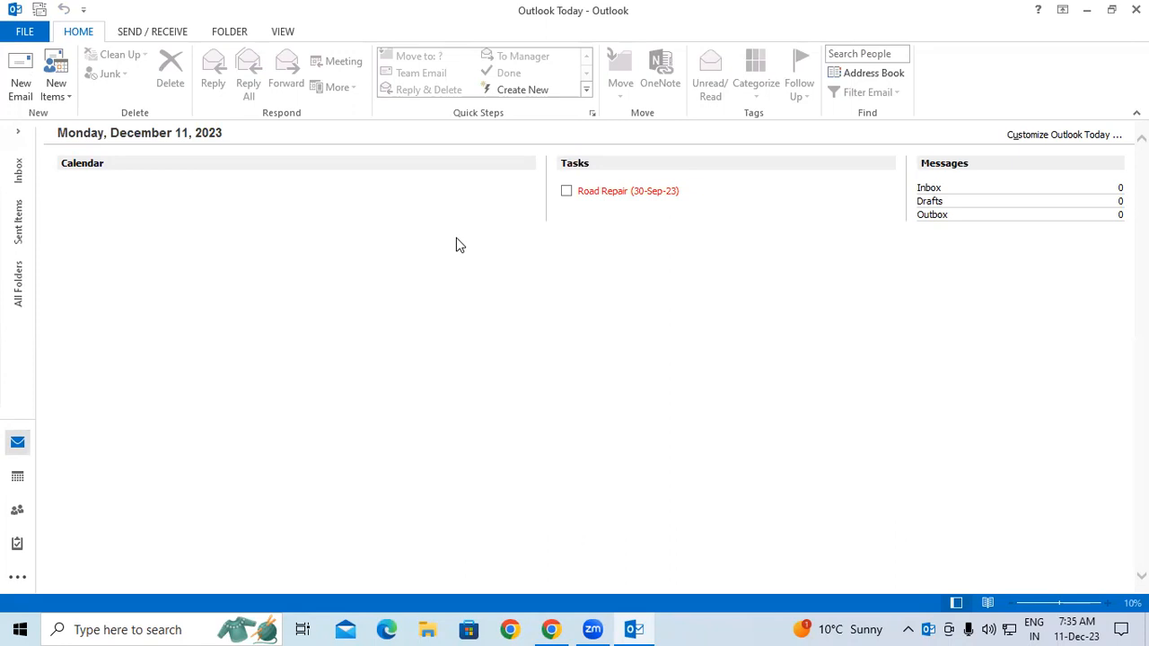
Draw a red freehand box over Outlook Today and handwrite short notes inside it
mouse_move(472, 404)
mouse_down()
mouse_move(471, 278)
mouse_move(577, 264)
mouse_move(803, 384)
mouse_move(578, 412)
mouse_move(481, 408)
mouse_up()
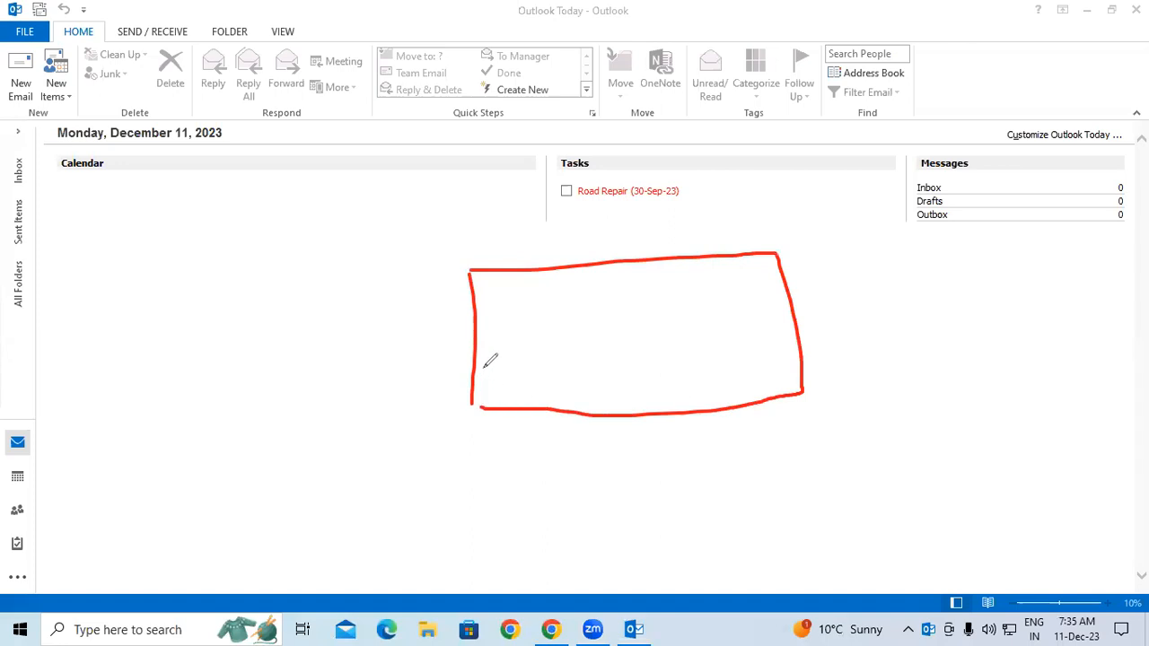
drag(504, 307, 554, 336)
click(553, 316)
mouse_move(498, 362)
mouse_down()
mouse_move(498, 384)
mouse_move(540, 368)
mouse_up()
drag(564, 364, 587, 363)
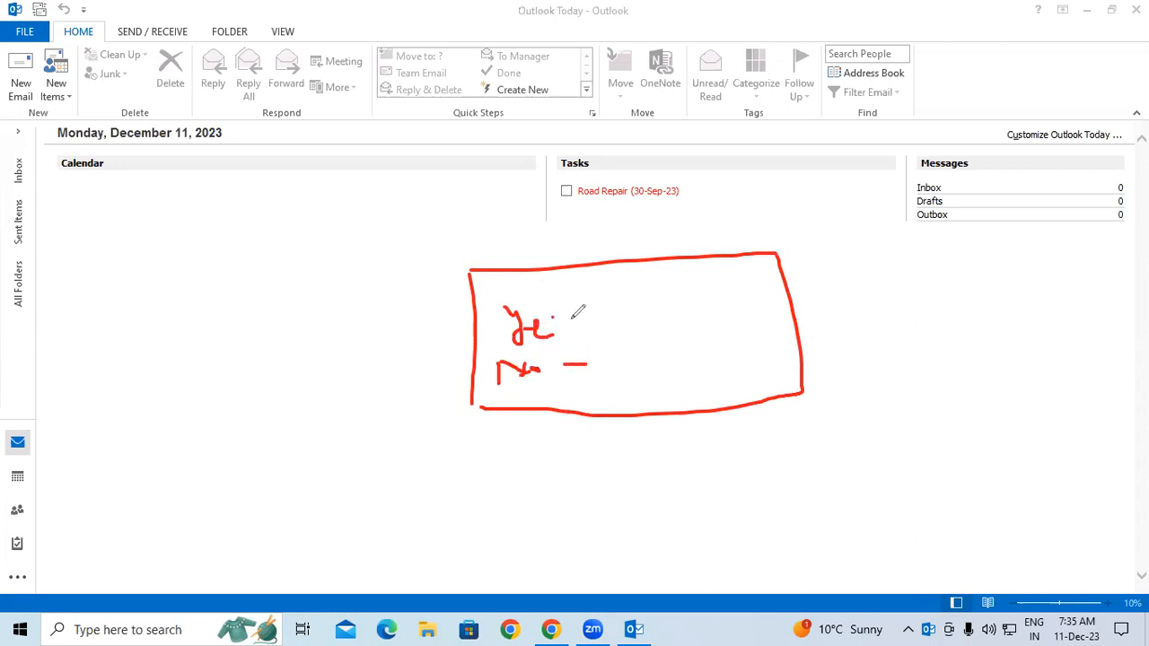
drag(602, 318, 608, 329)
drag(708, 396, 765, 381)
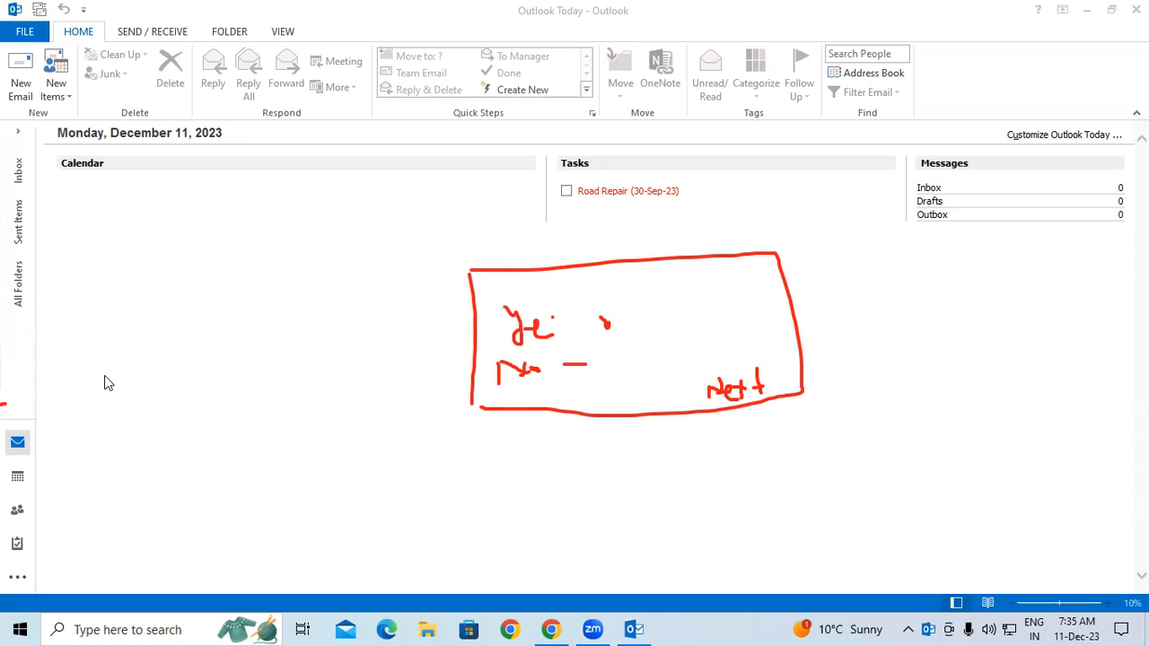
Open Add Account via File > Account Settings > New…, then switch to Gmail in Chrome
click(29, 32)
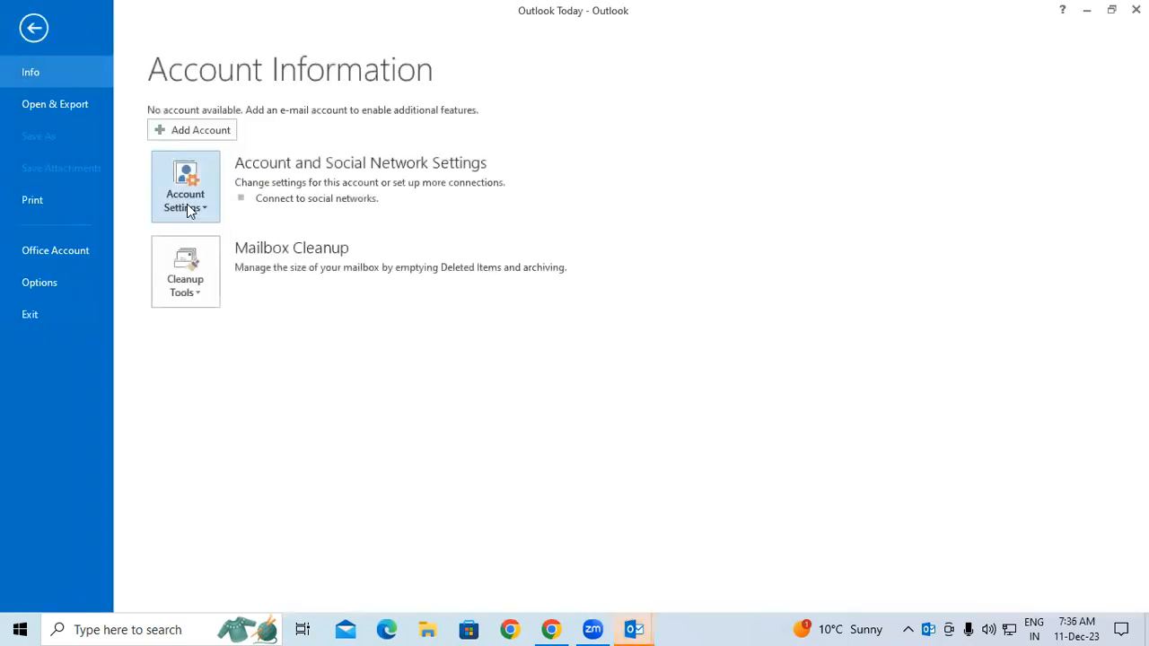
click(187, 207)
click(200, 231)
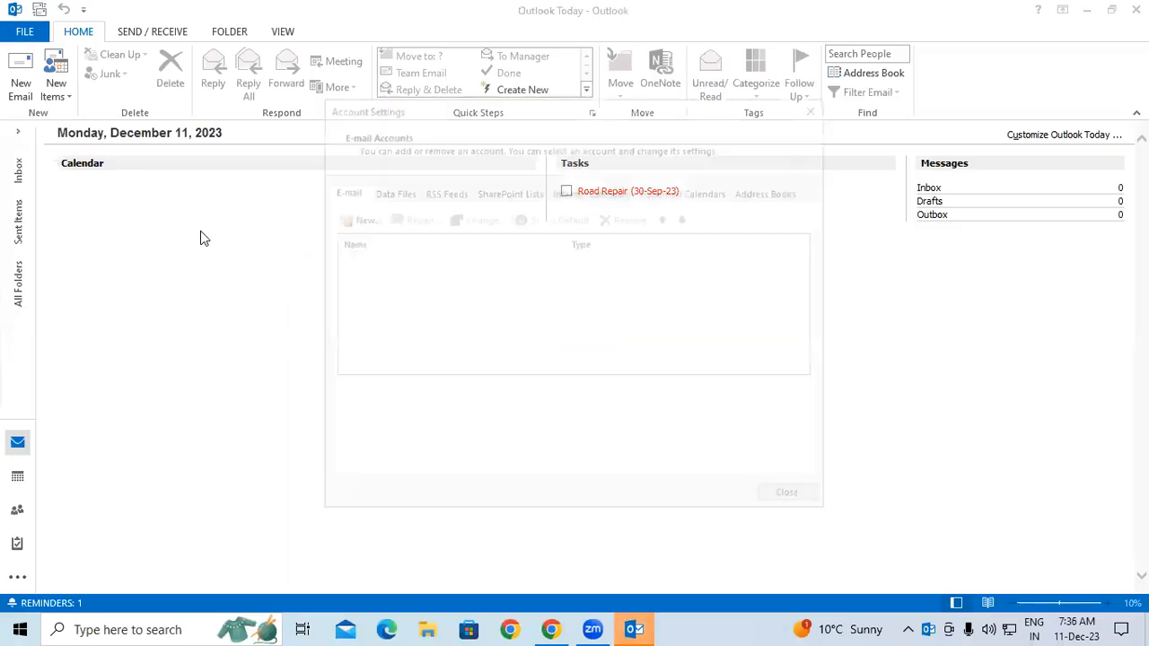
drag(497, 98, 445, 78)
click(313, 206)
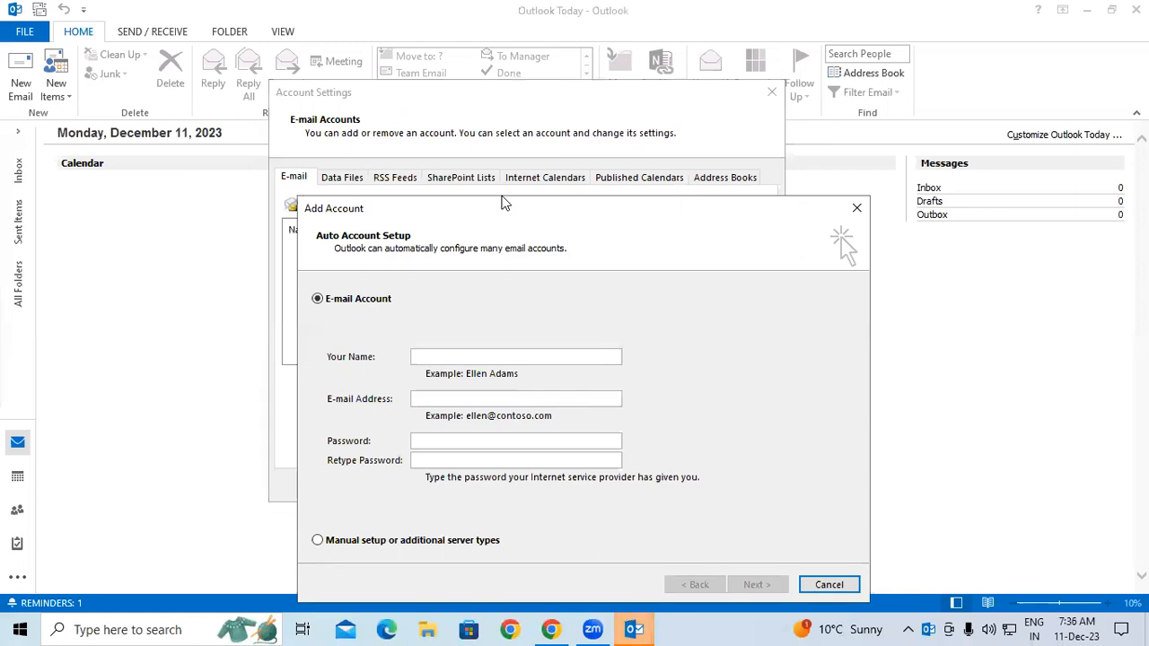
drag(503, 202, 456, 61)
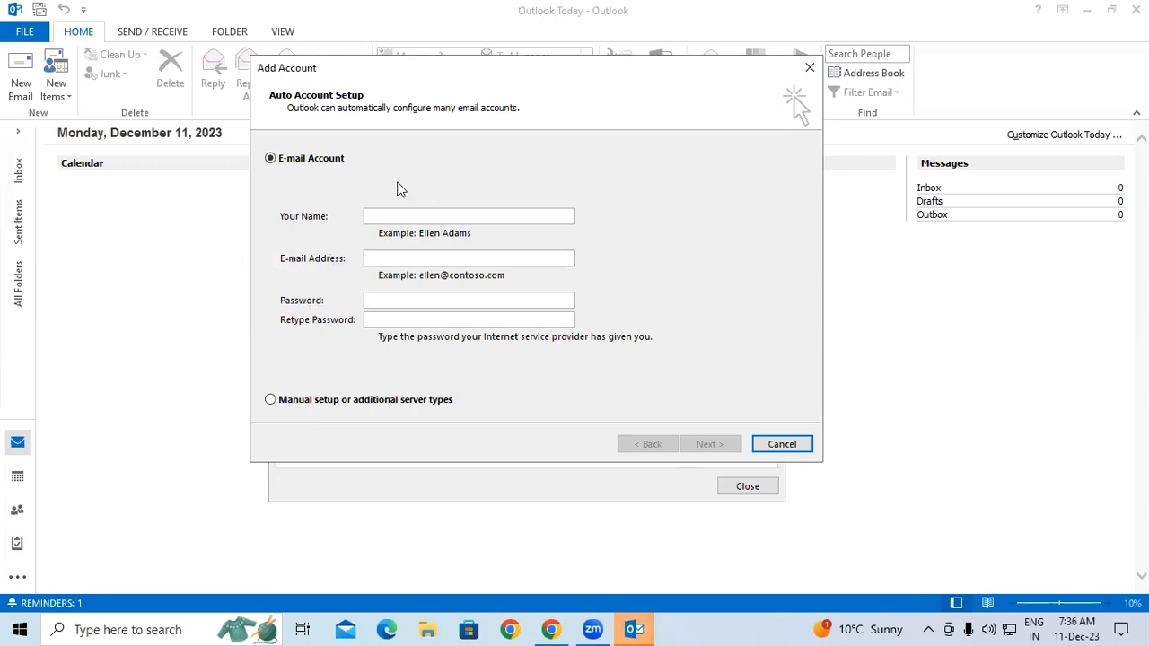
click(634, 629)
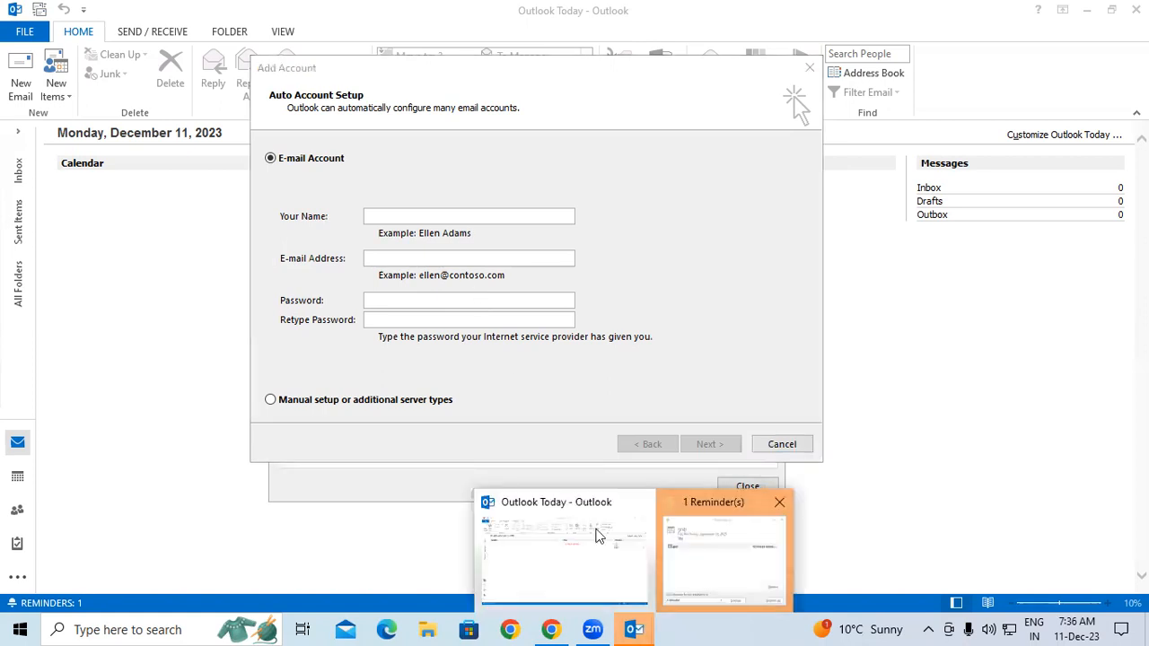
click(552, 629)
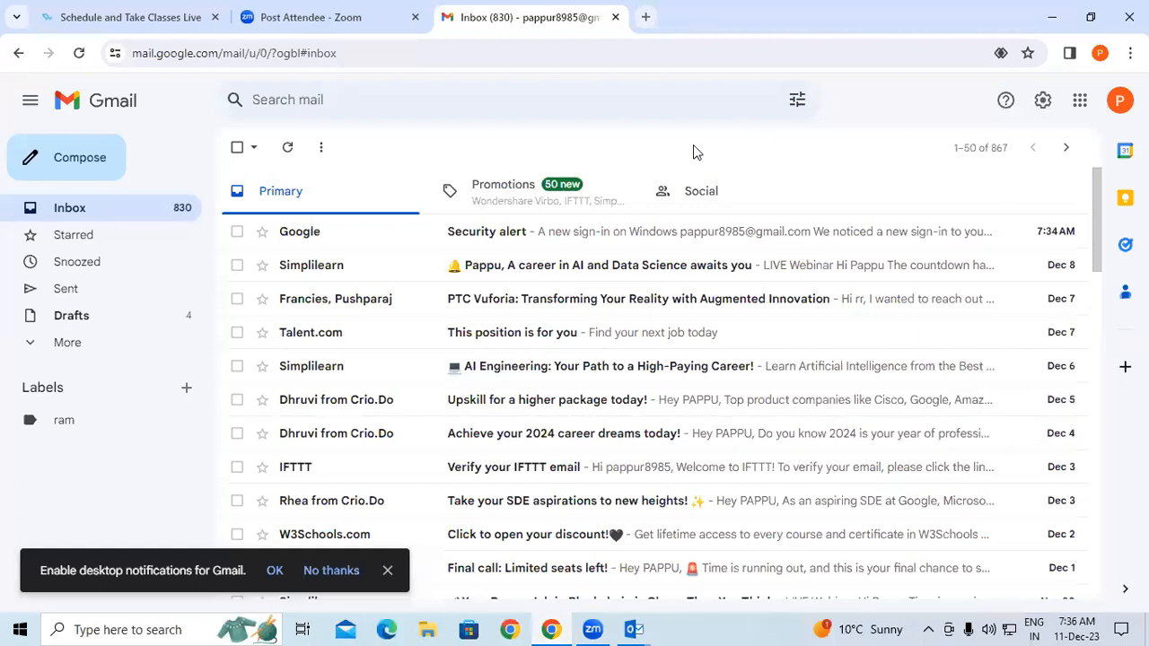
Open Gmail's full settings via the gear's See all settings link
click(1042, 105)
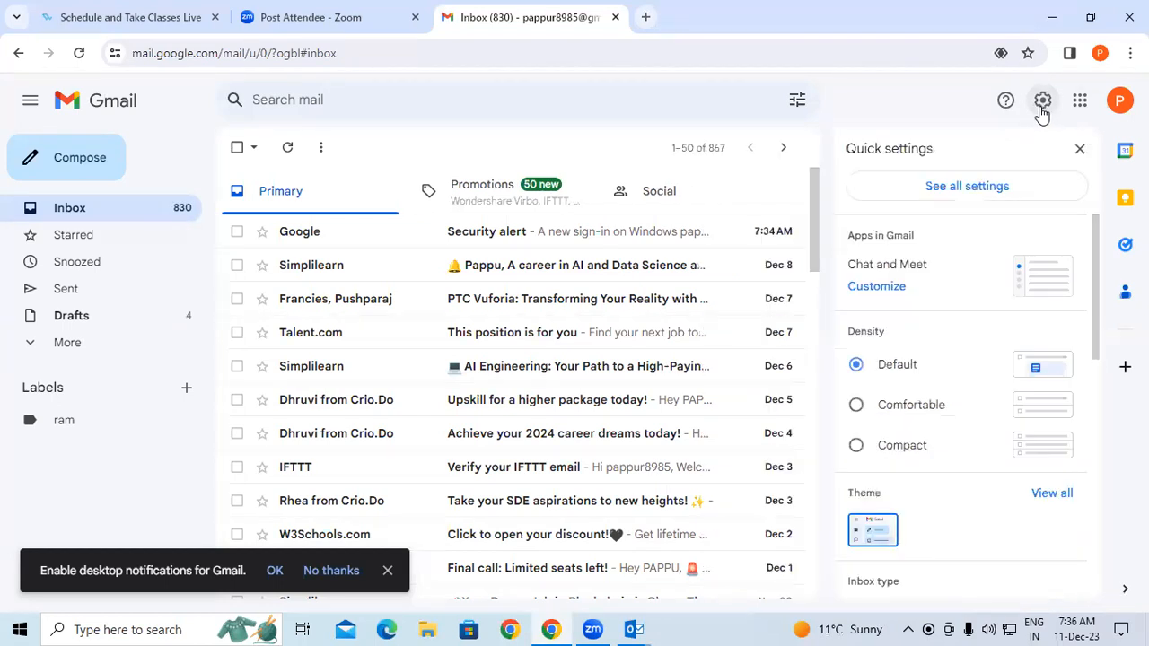
click(1009, 198)
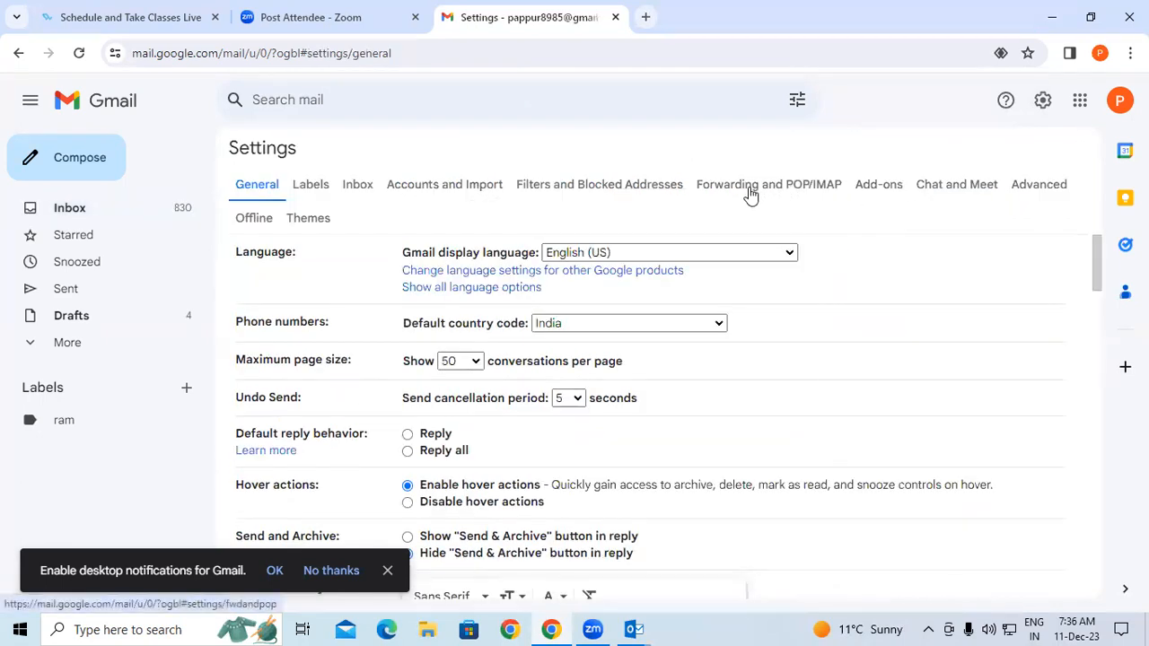
Open the Forwarding and POP/IMAP tab and highlight the POP and IMAP status lines
click(810, 189)
scroll(528, 322, down, 1)
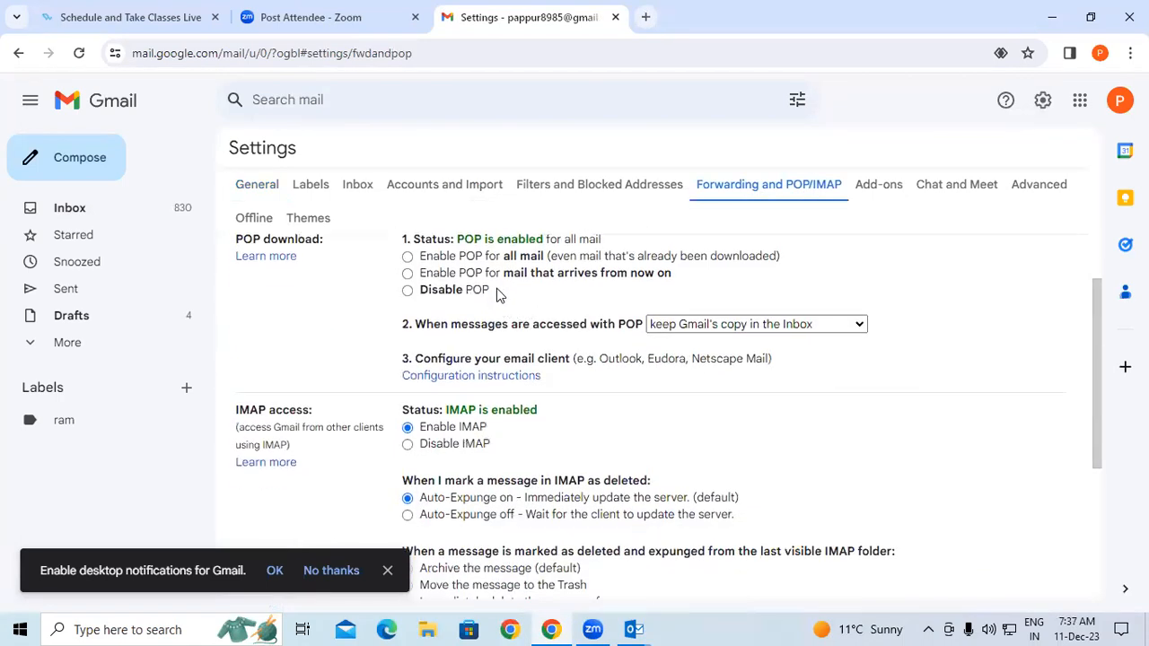
drag(458, 241, 490, 243)
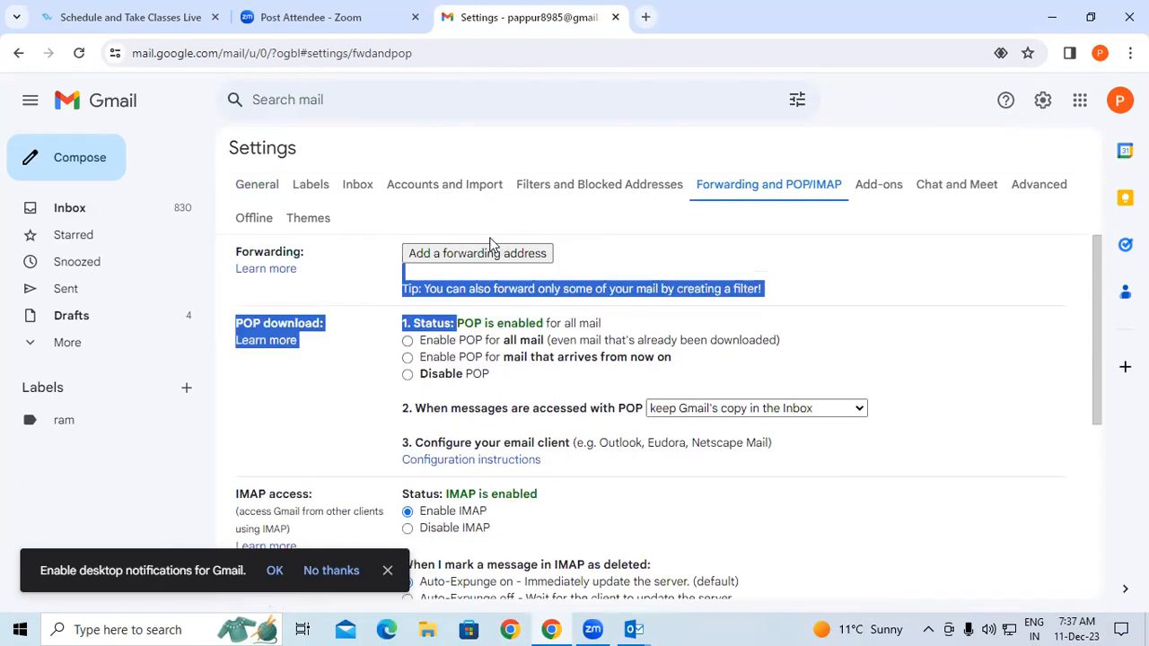
click(476, 322)
drag(456, 326, 521, 325)
scroll(485, 363, down, 2)
drag(446, 326, 514, 326)
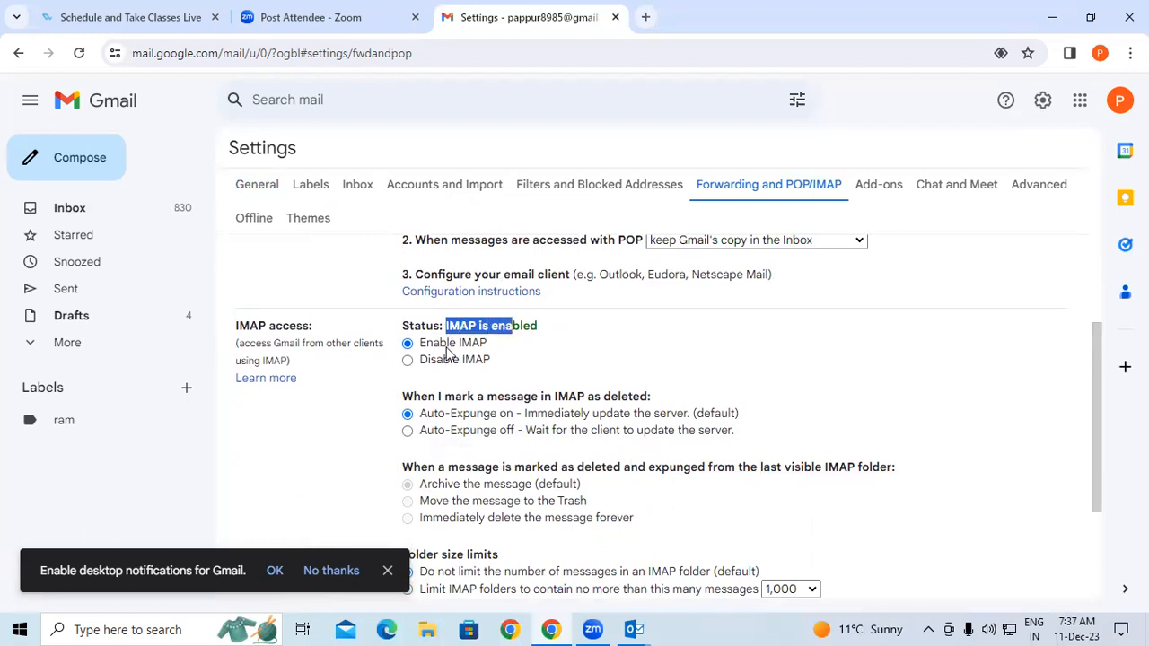
Select Disable IMAP and Disable POP, then save the changes
click(407, 360)
scroll(460, 353, up, 1)
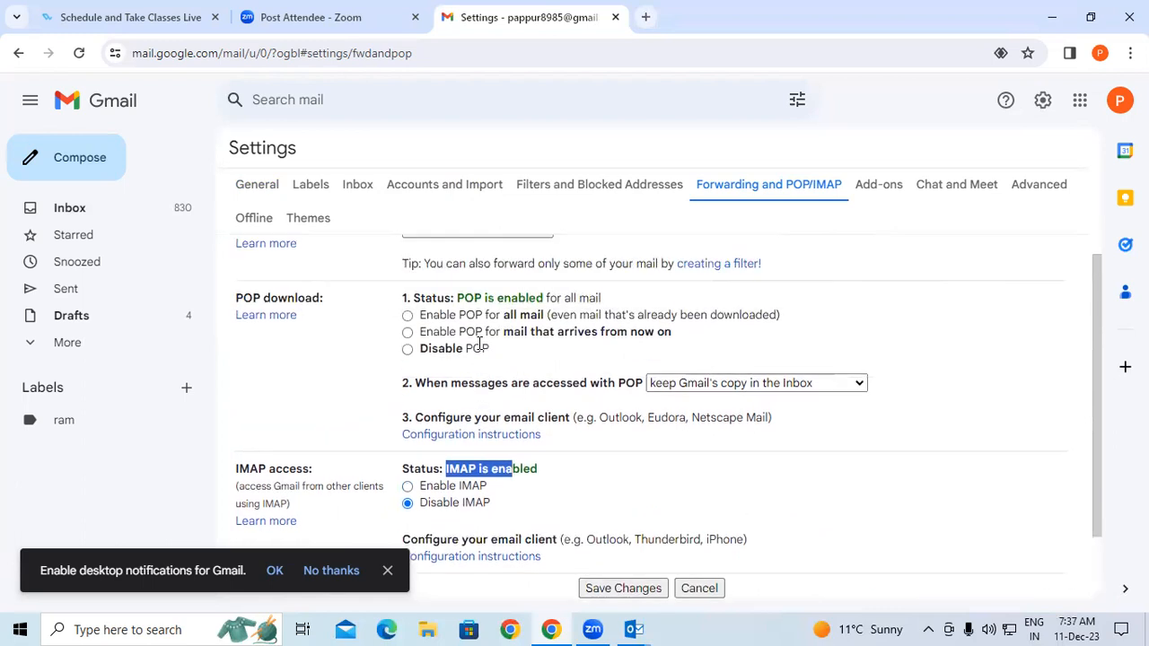
click(422, 355)
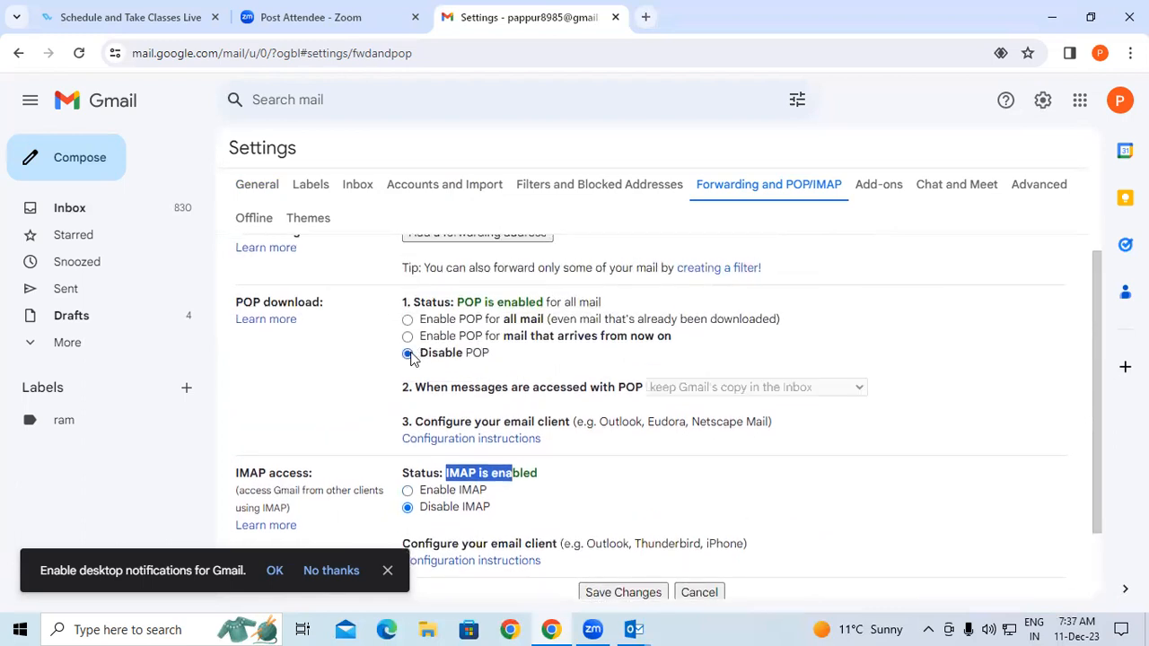
scroll(524, 362, down, 1)
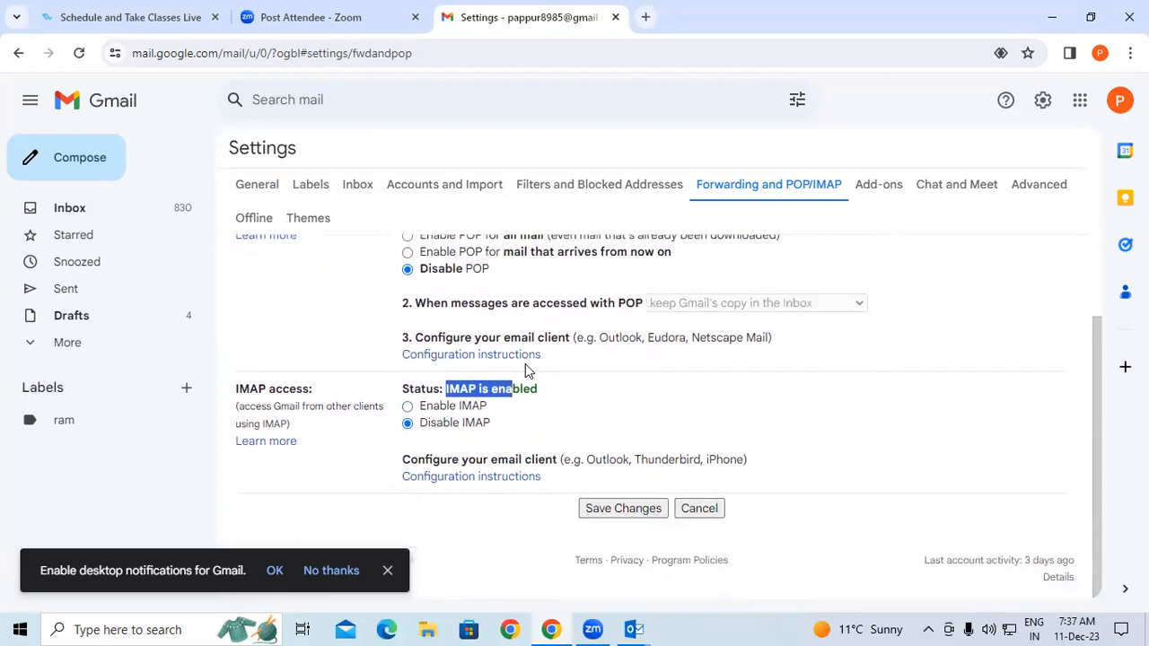
click(627, 517)
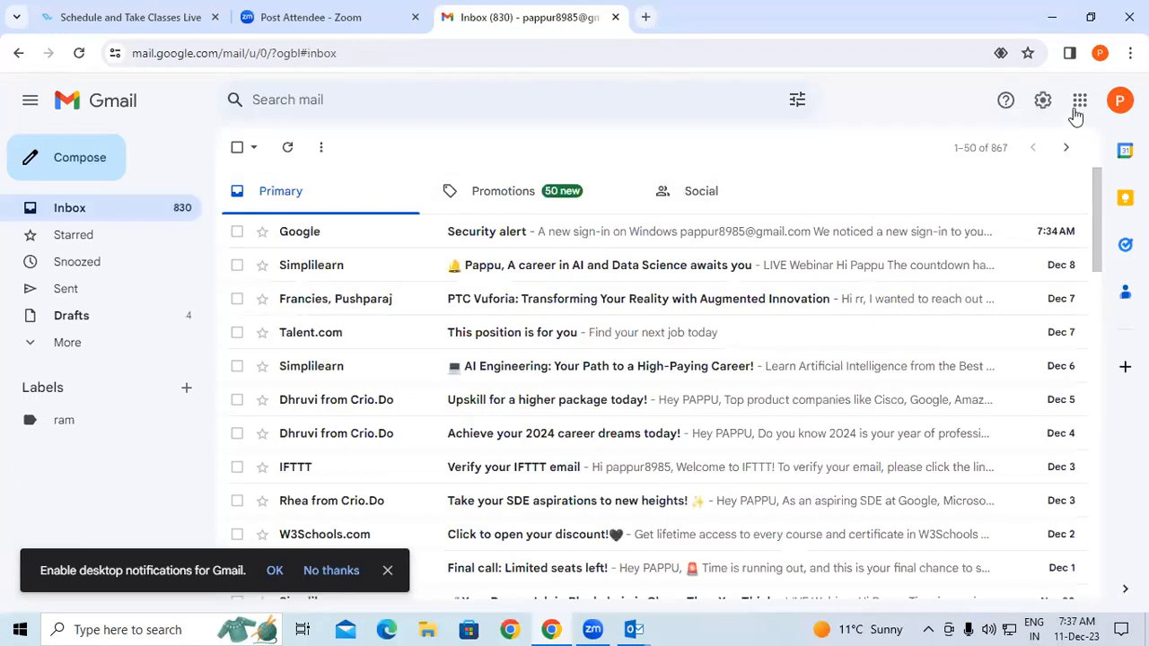
Reopen the Forwarding and POP/IMAP tab and highlight the POP disabled status
click(1045, 101)
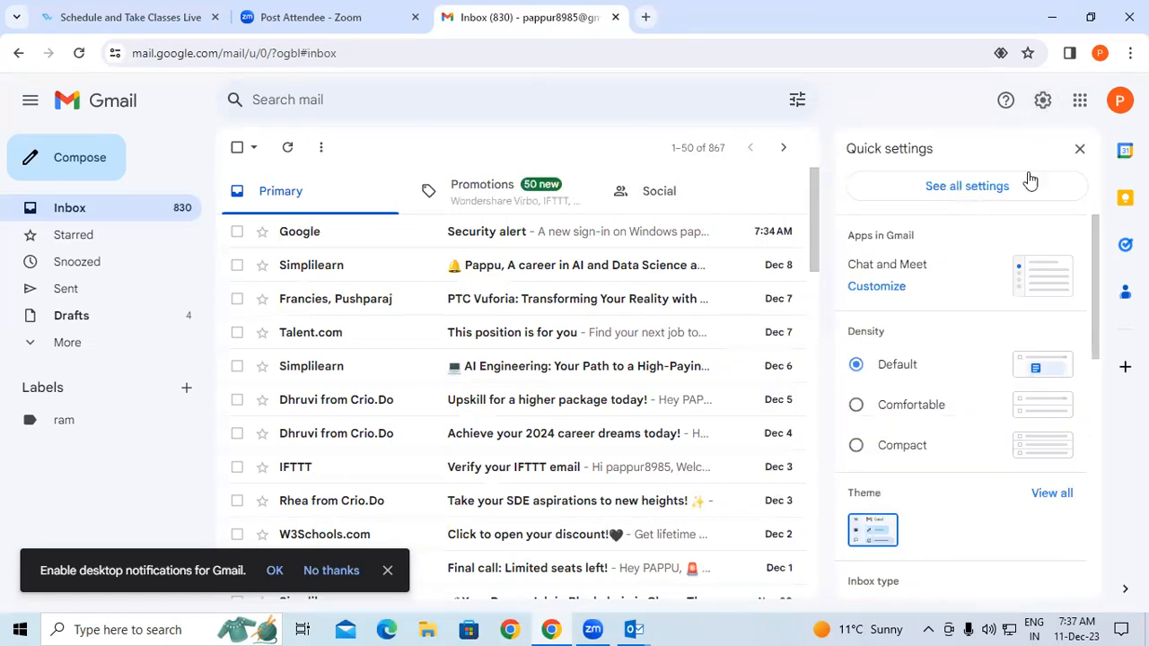
click(976, 198)
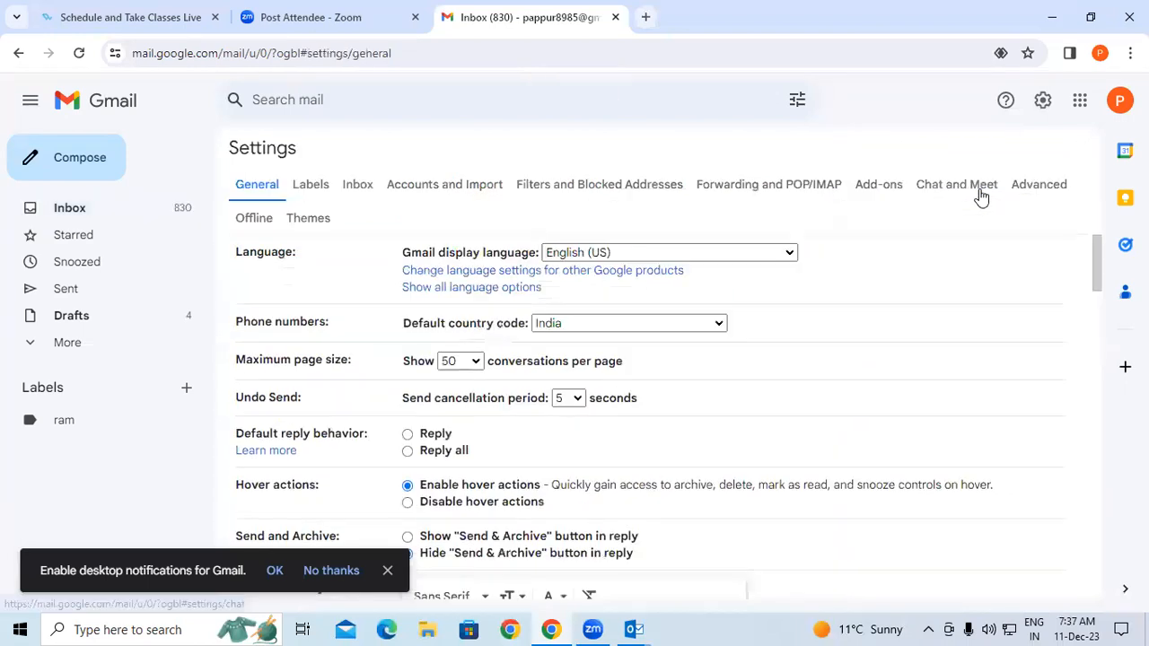
click(759, 194)
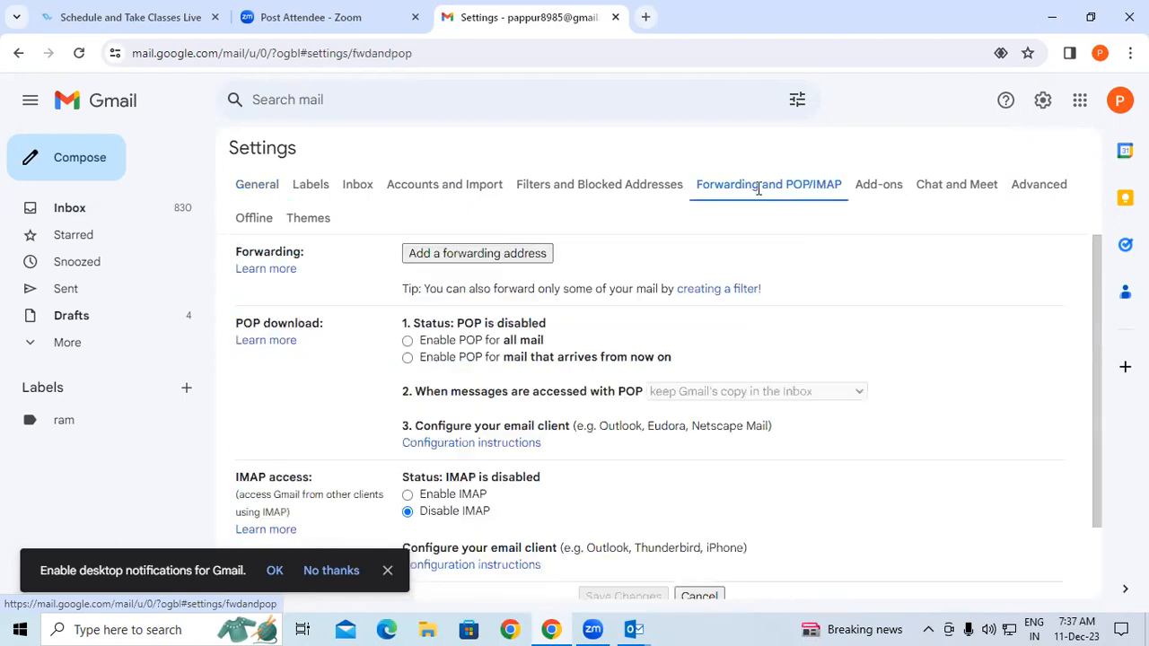
scroll(574, 309, down, 2)
scroll(416, 285, up, 1)
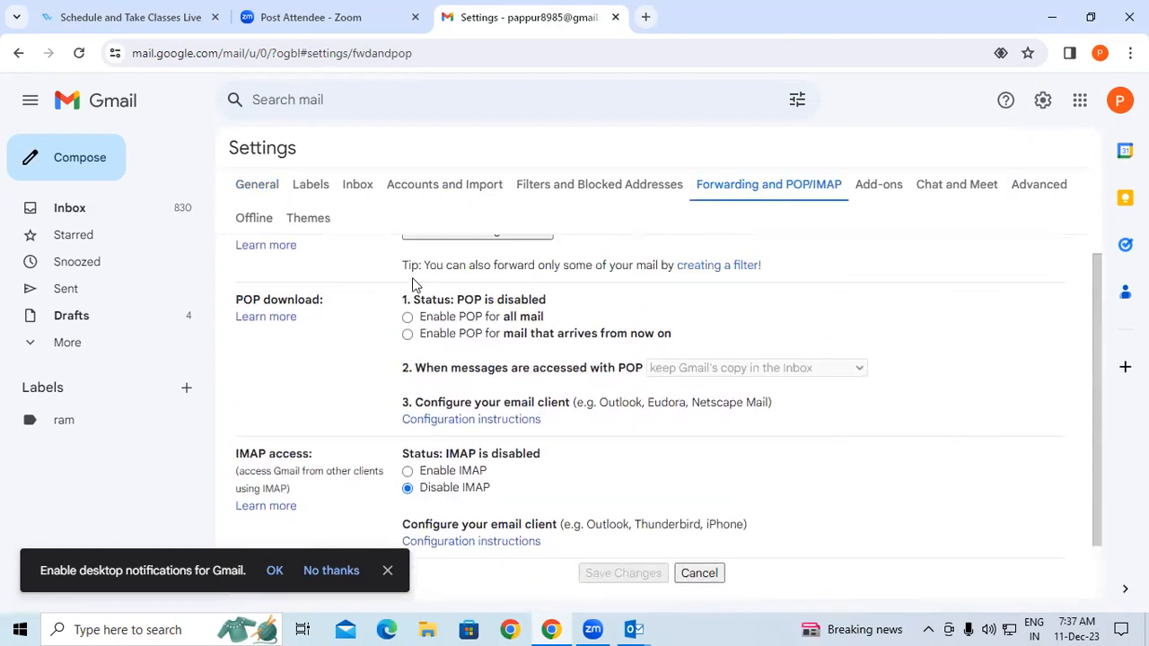
drag(416, 316, 567, 318)
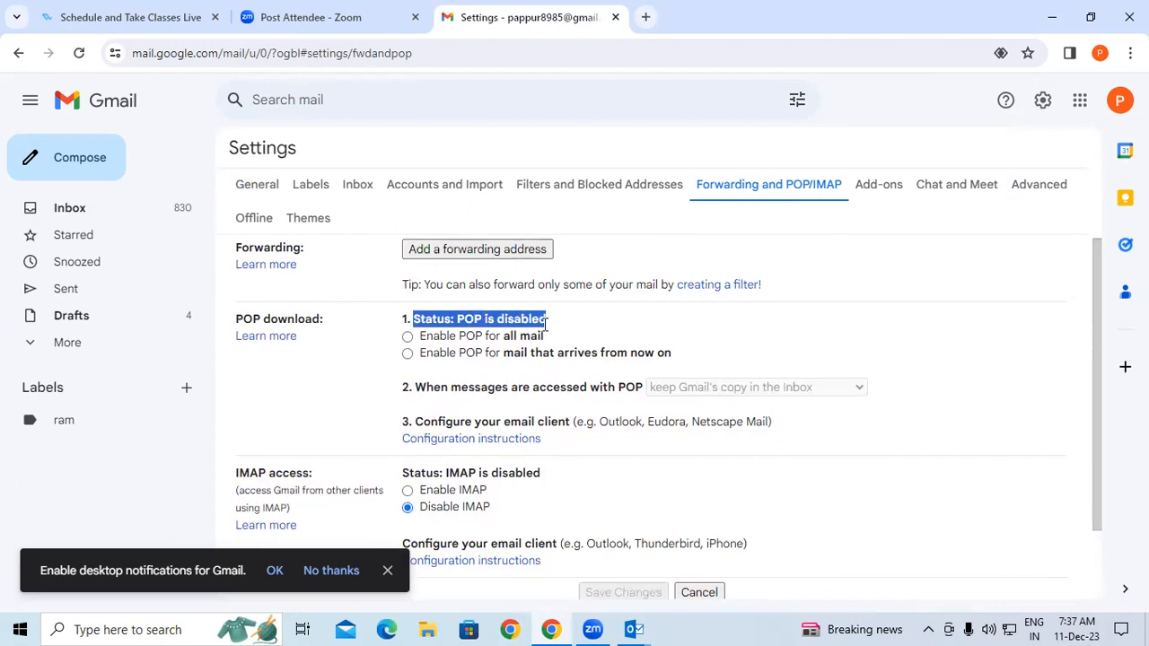
scroll(476, 449, down, 1)
drag(440, 388, 541, 401)
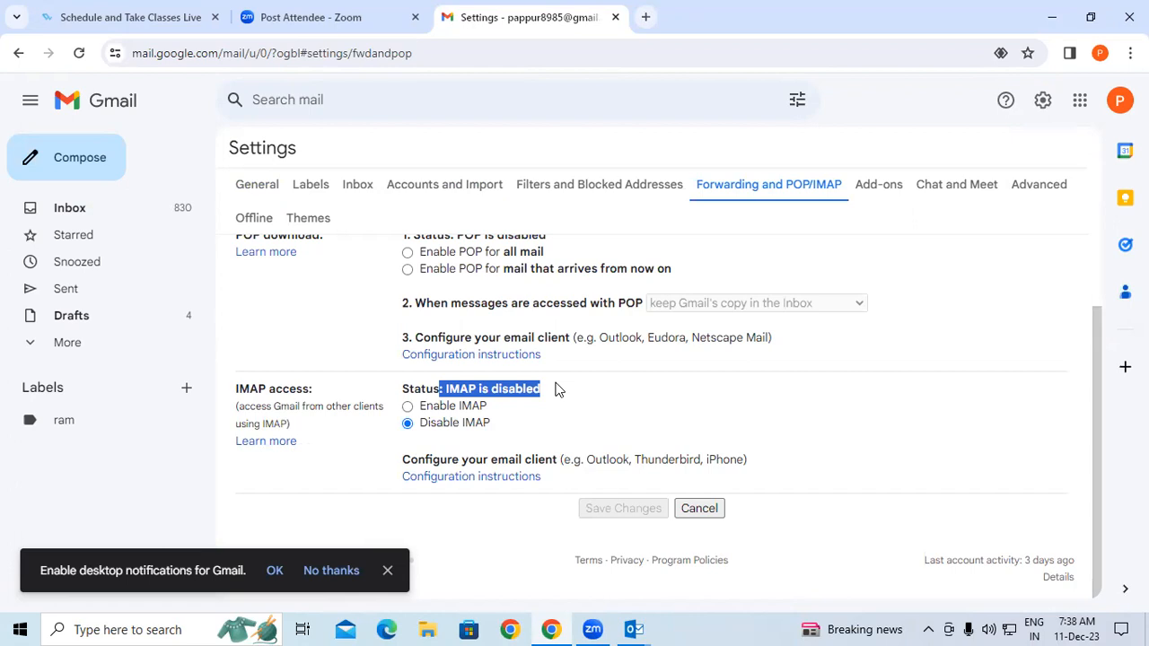
scroll(555, 389, up, 1)
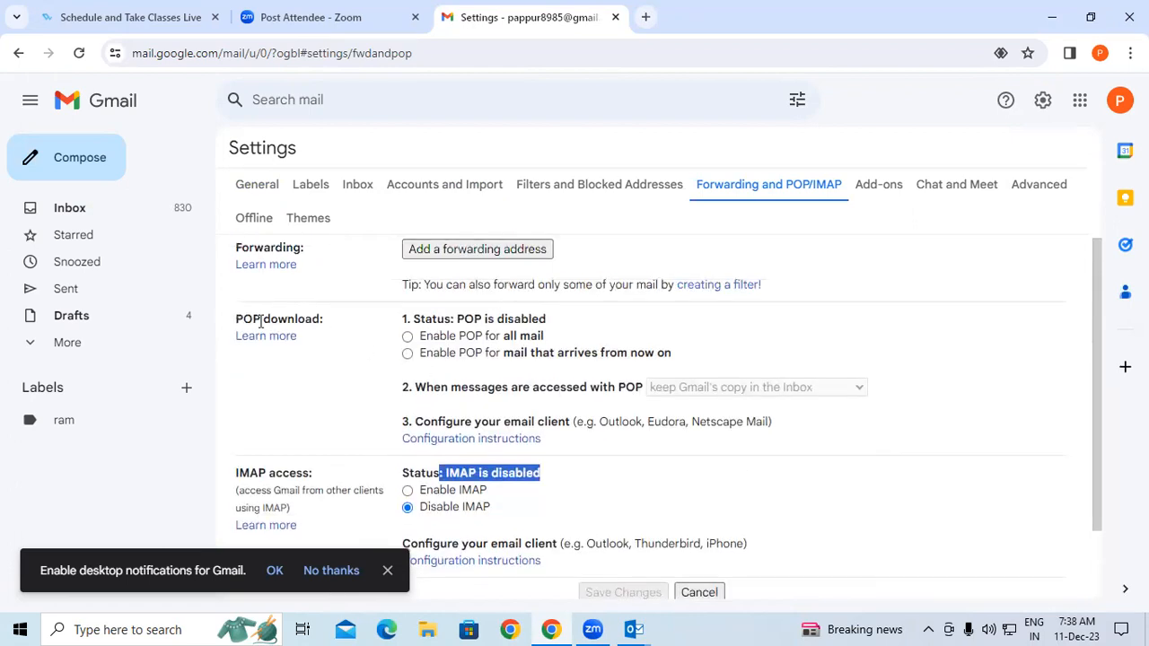
drag(236, 319, 328, 327)
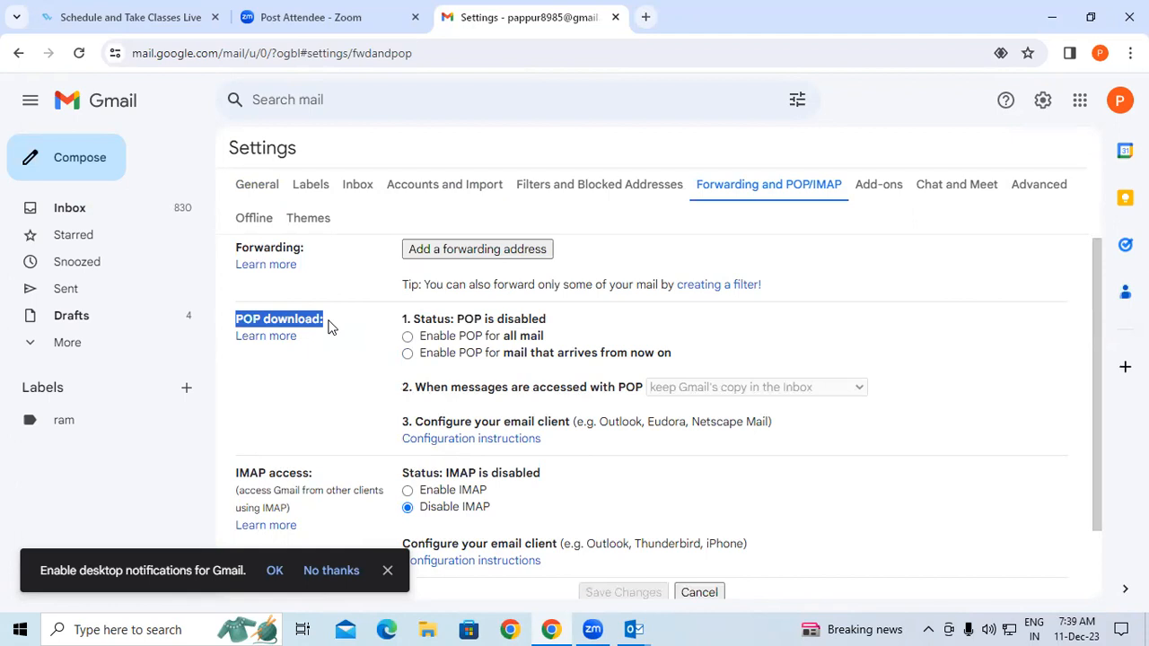
Choose Enable POP for all mail and Enable IMAP, then save the Gmail settings
click(410, 339)
scroll(600, 332, down, 1)
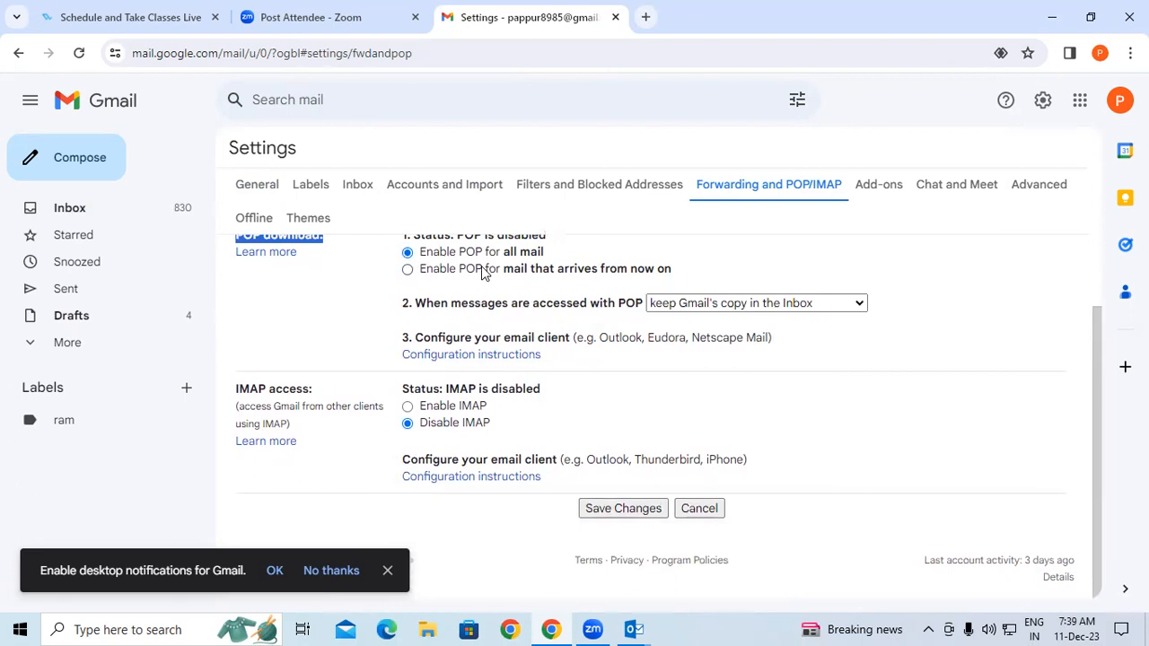
drag(236, 391, 302, 391)
click(302, 442)
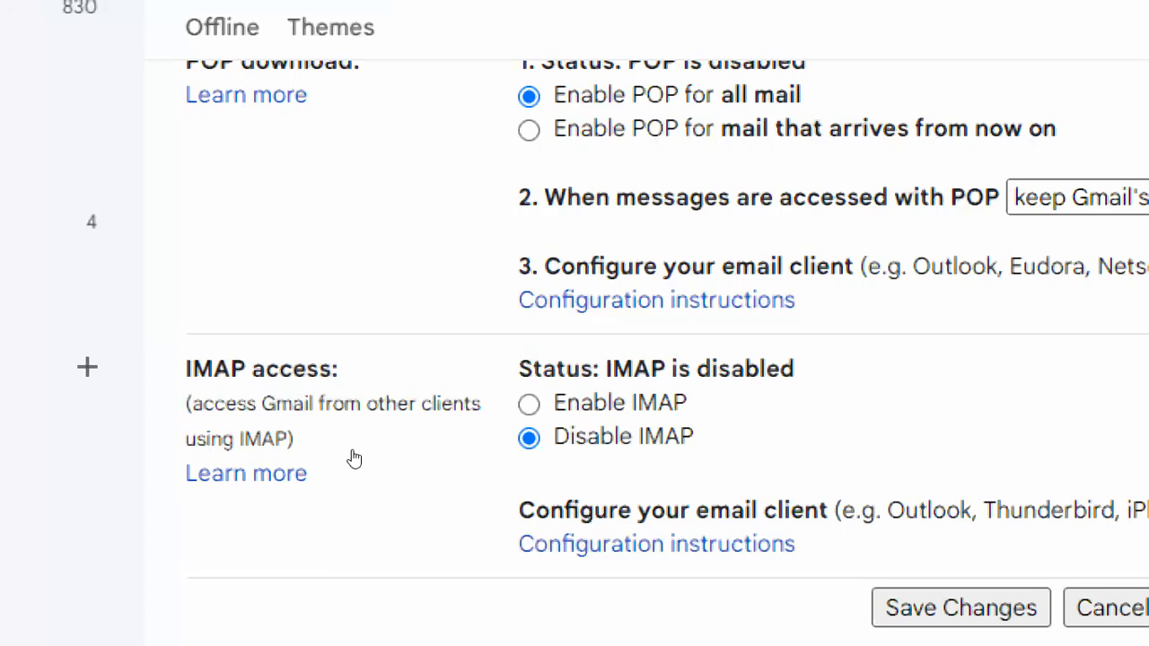
click(529, 405)
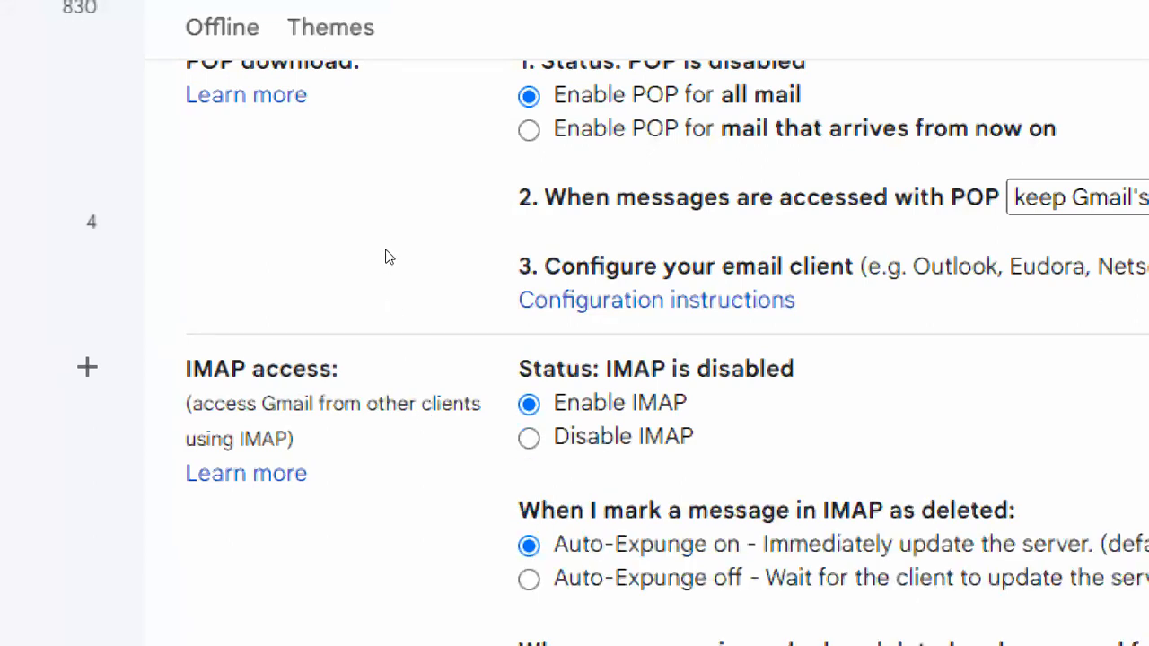
scroll(357, 284, up, 1)
scroll(255, 328, down, 5)
scroll(296, 336, up, 4)
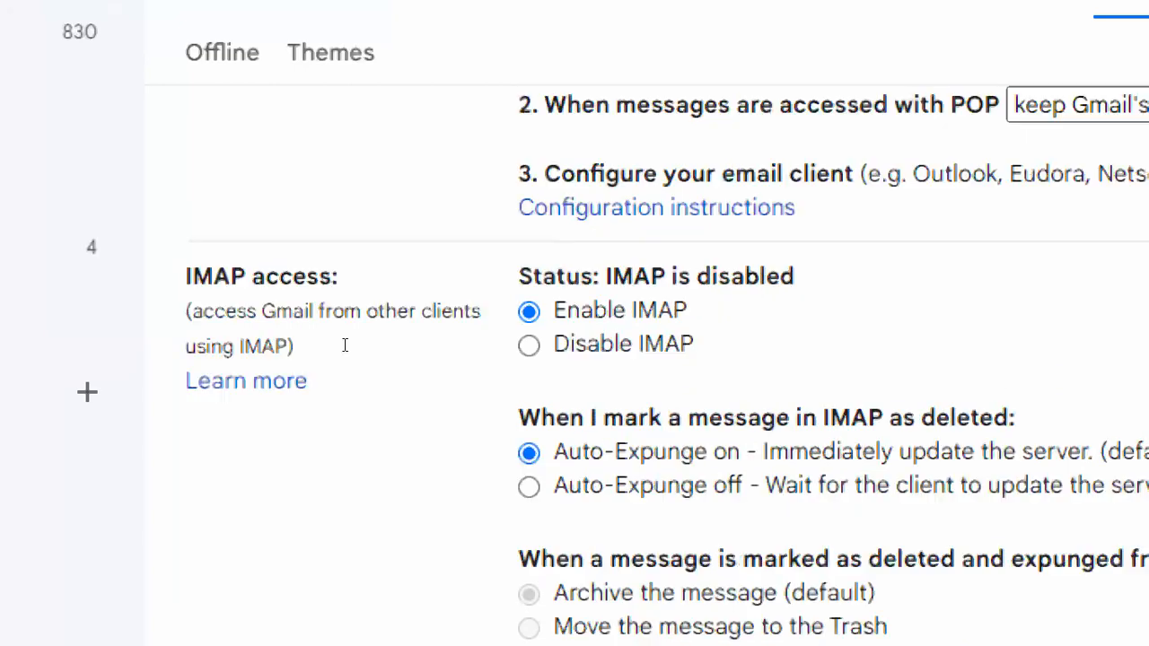
scroll(427, 351, down, 1)
scroll(427, 351, down, 3)
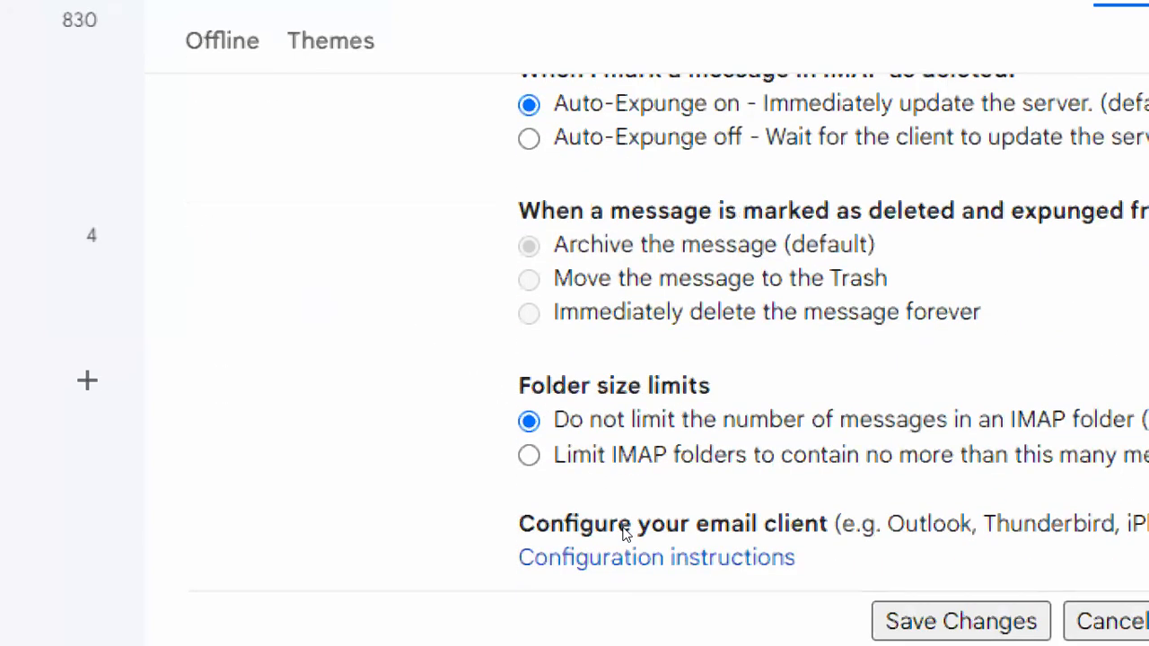
click(961, 621)
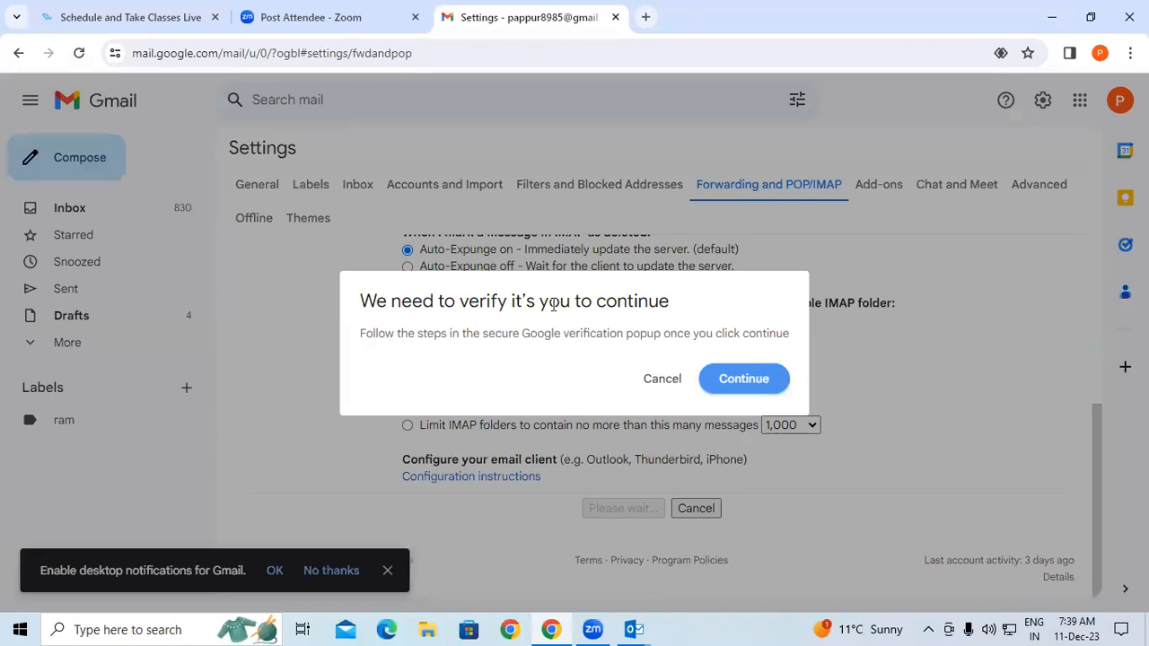
Continue to Google's identity check and resend the phone prompt to approve it
click(742, 379)
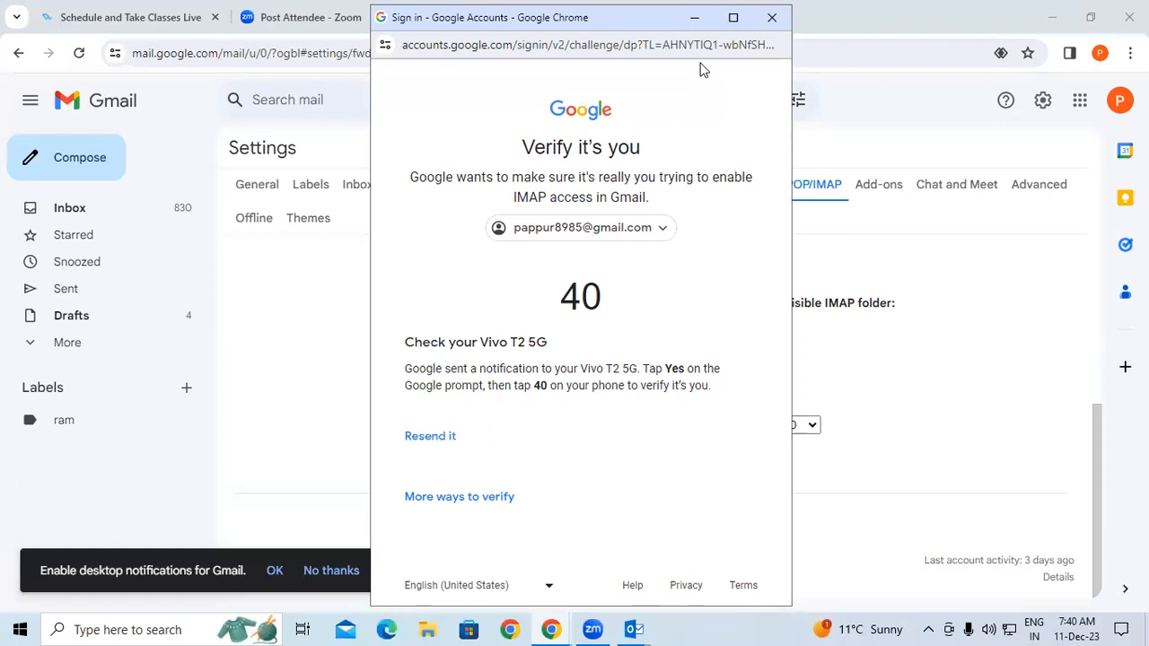
click(436, 437)
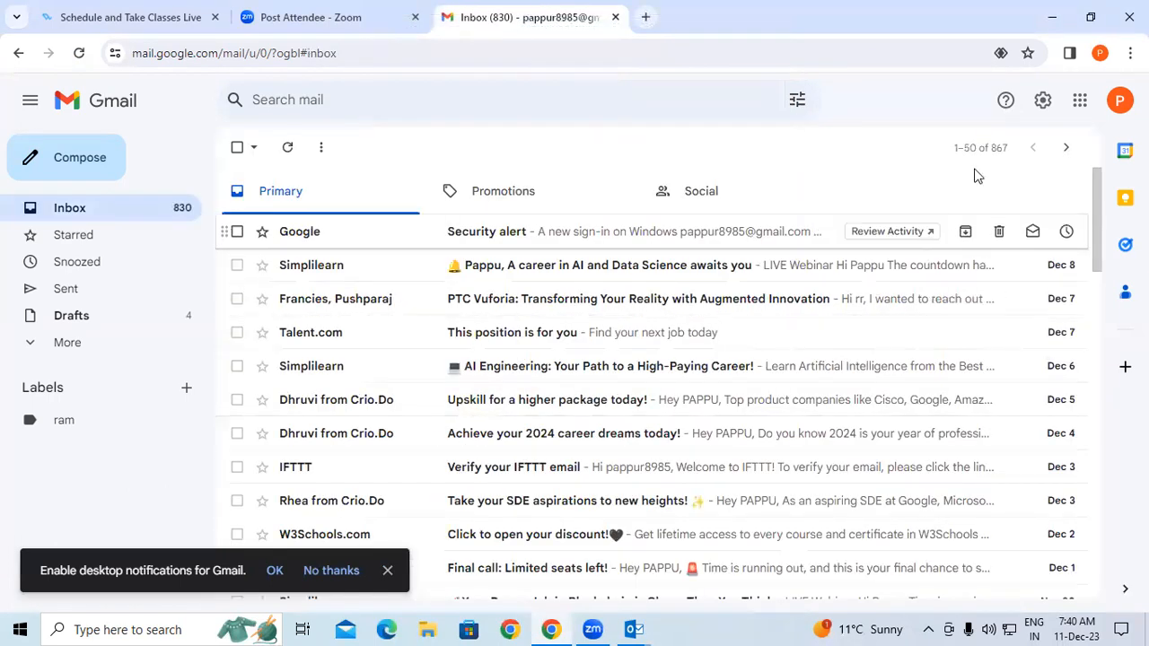
Reopen Forwarding and POP/IMAP settings and check the status reads POP for all mail and IMAP enabled
click(986, 150)
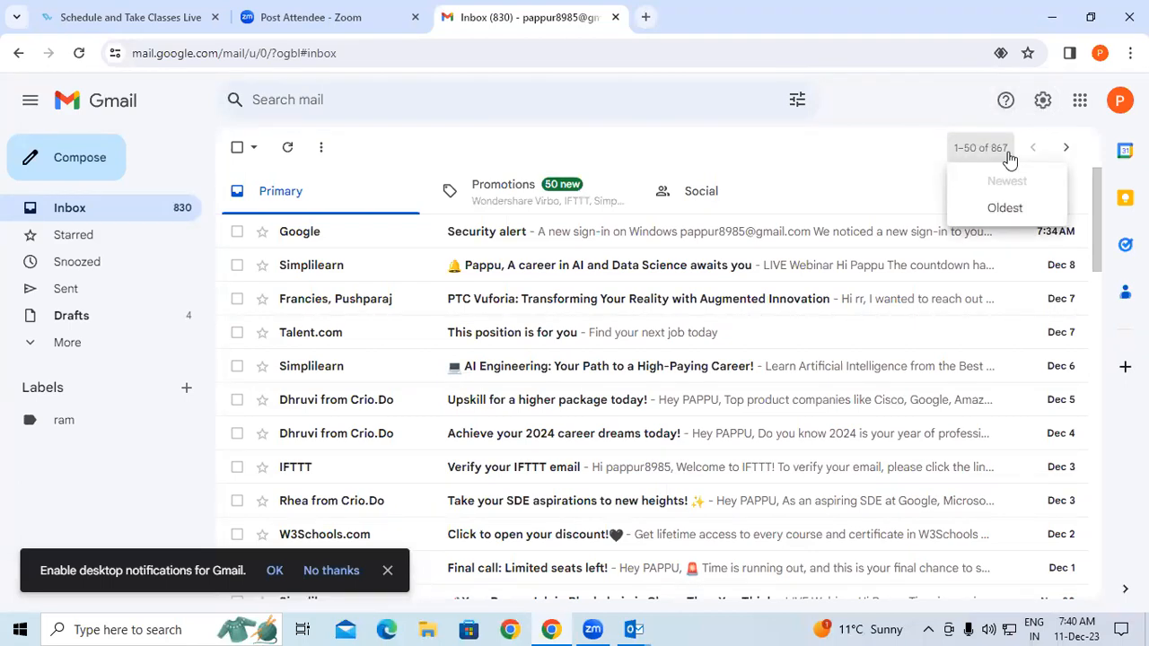
click(1043, 101)
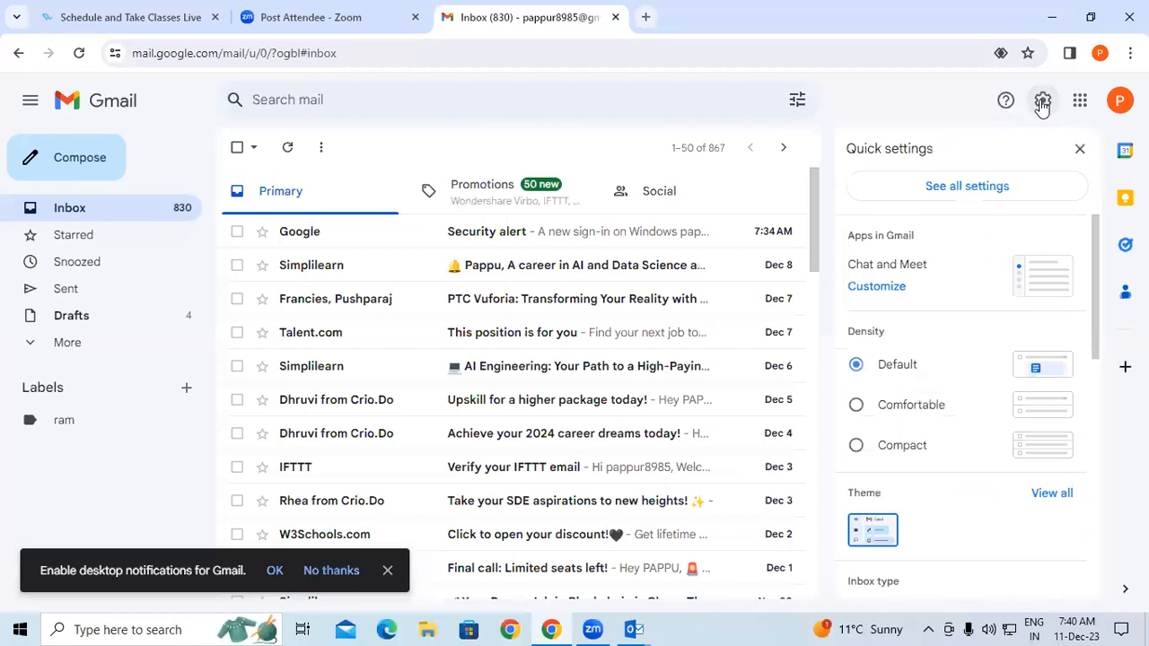
click(991, 191)
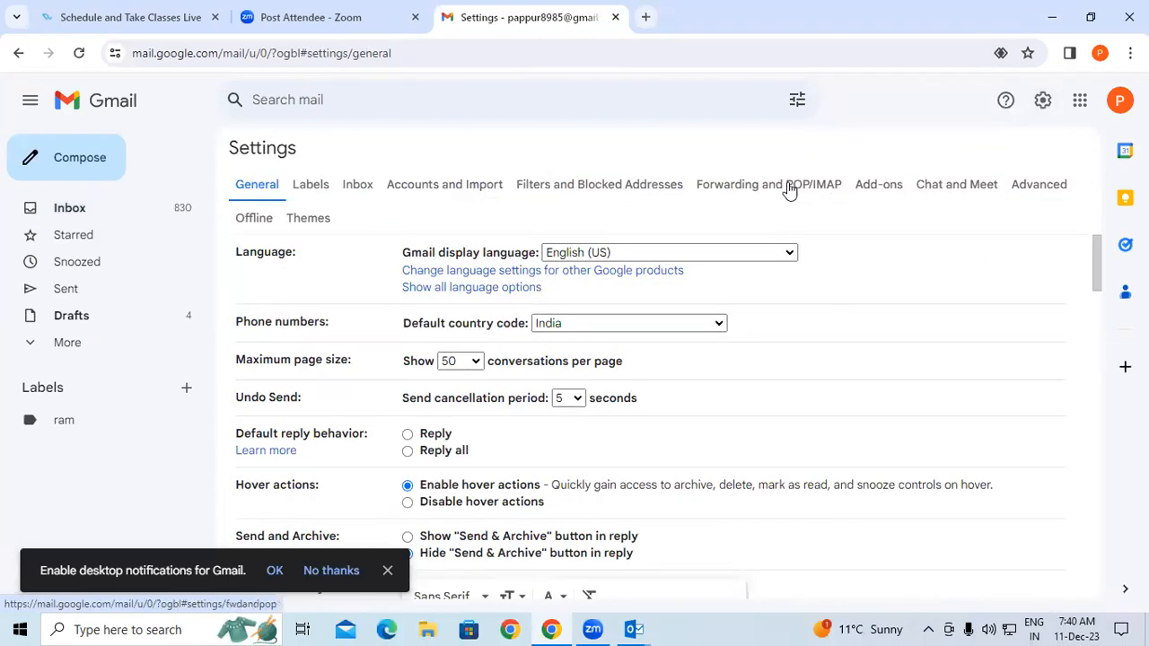
click(790, 190)
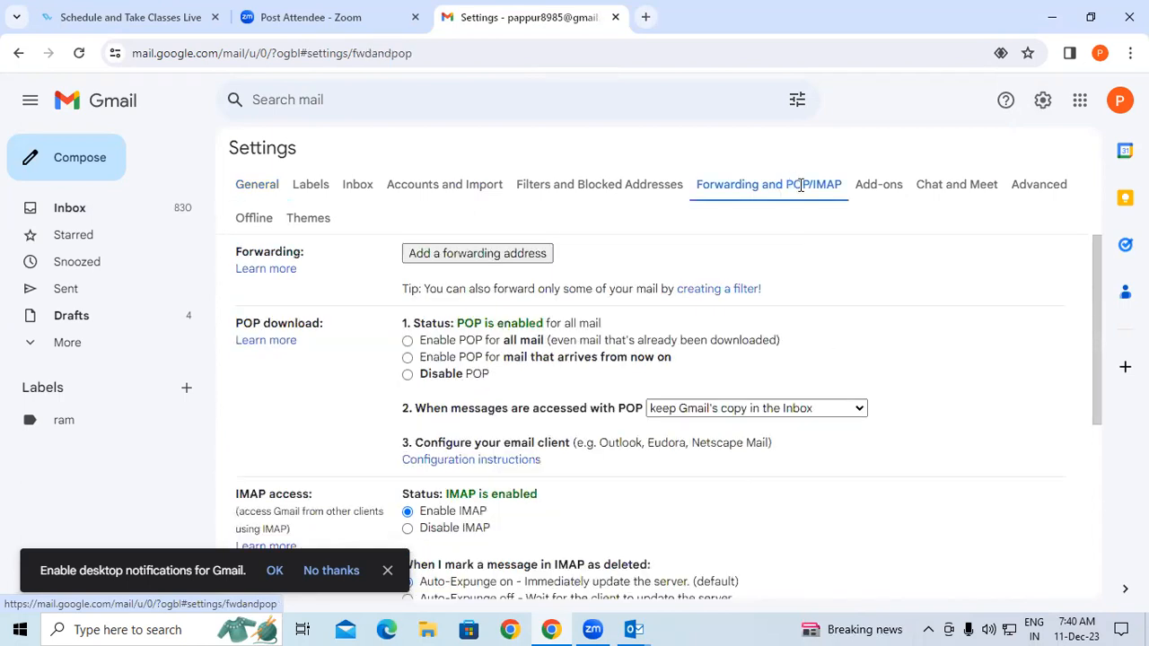
scroll(512, 272, down, 1)
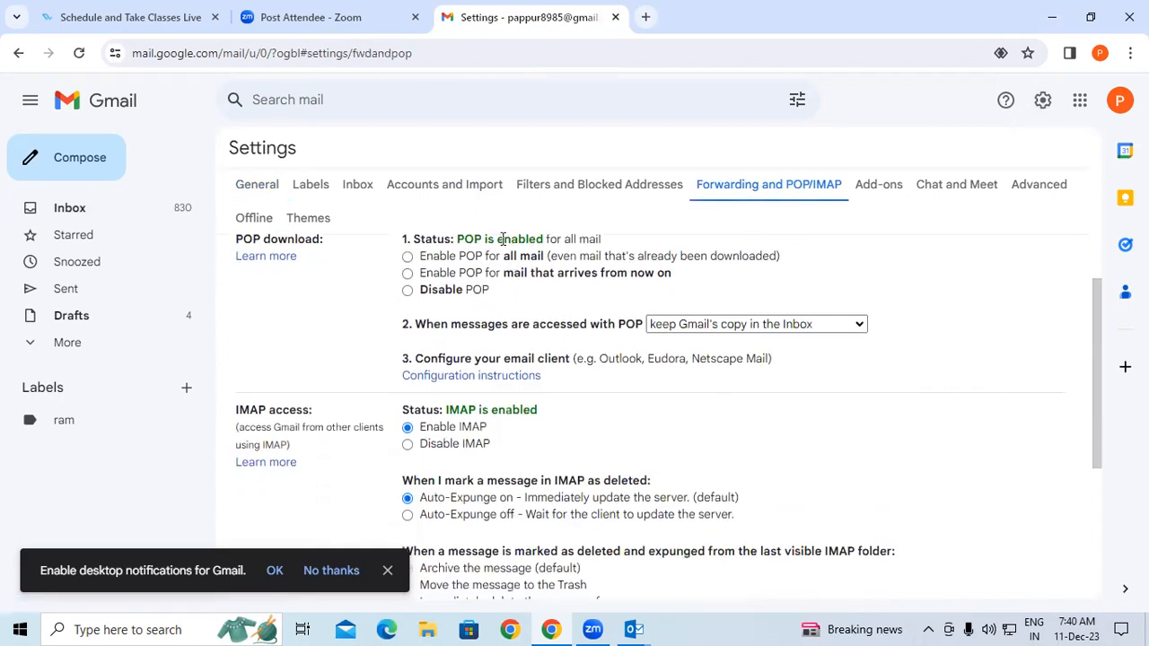
drag(501, 239, 522, 237)
click(522, 325)
scroll(522, 325, down, 2)
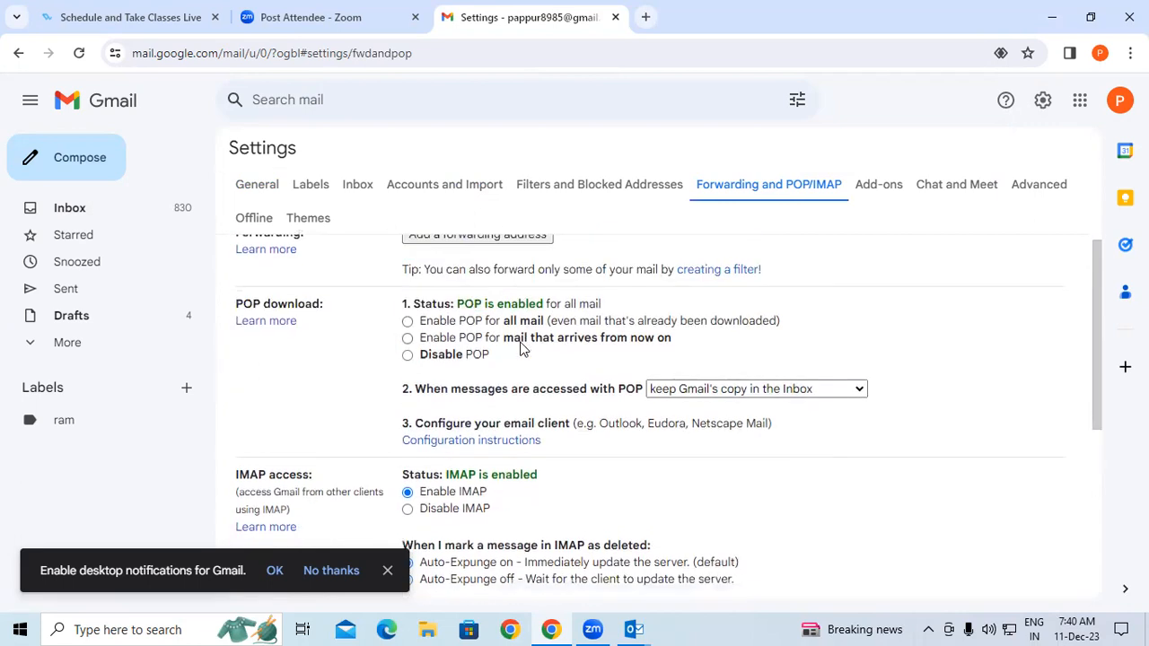
drag(498, 326, 528, 326)
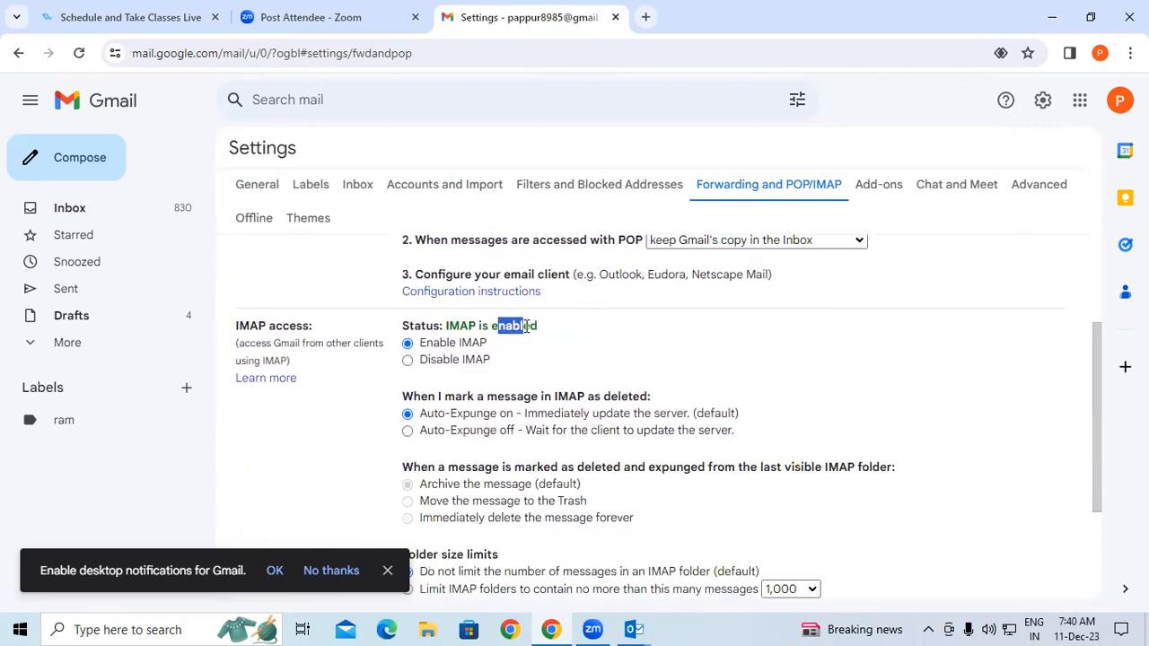
click(526, 326)
Open Manage your Google Account in a new tab and go to Security
click(1118, 101)
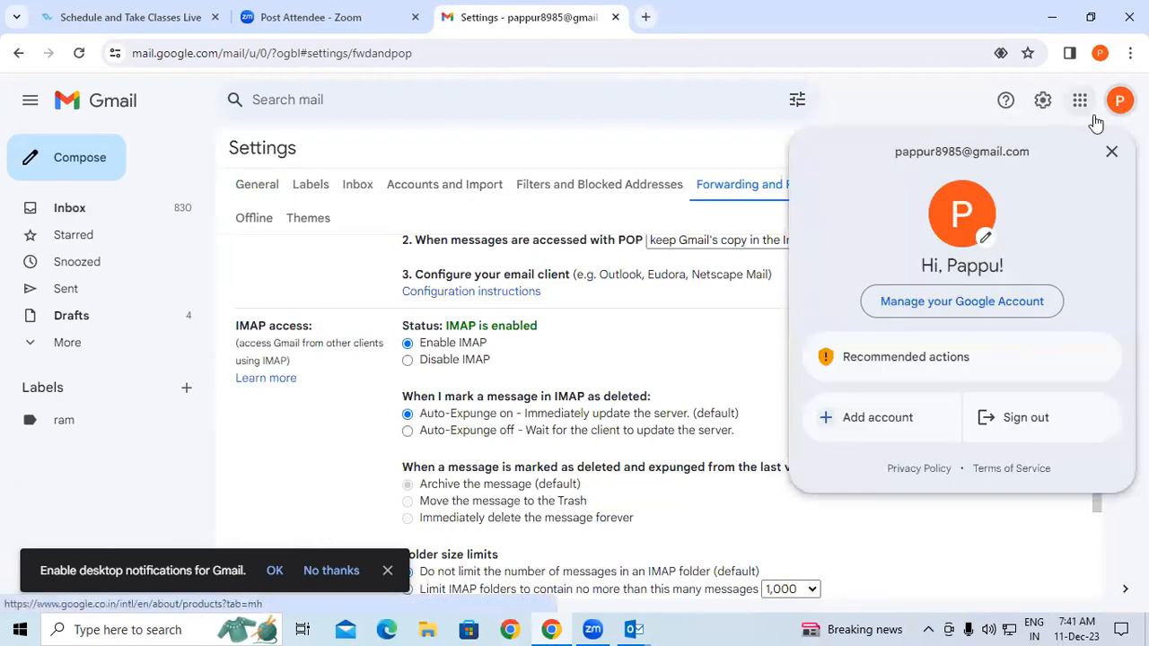
click(965, 301)
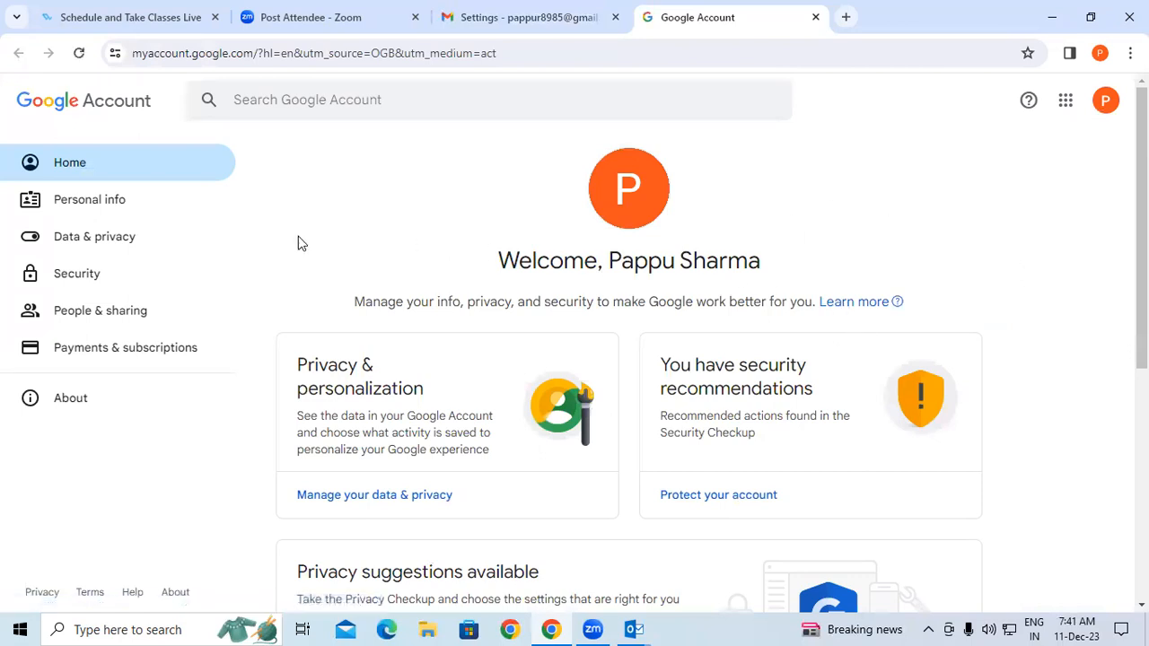
click(78, 279)
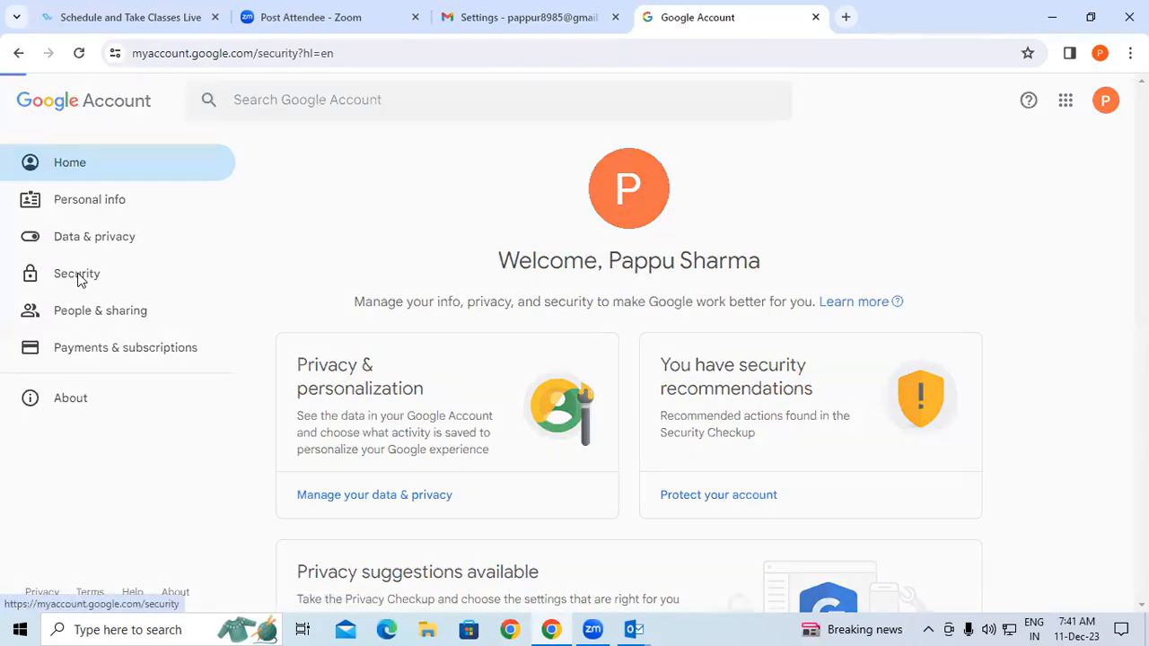
scroll(764, 356, down, 4)
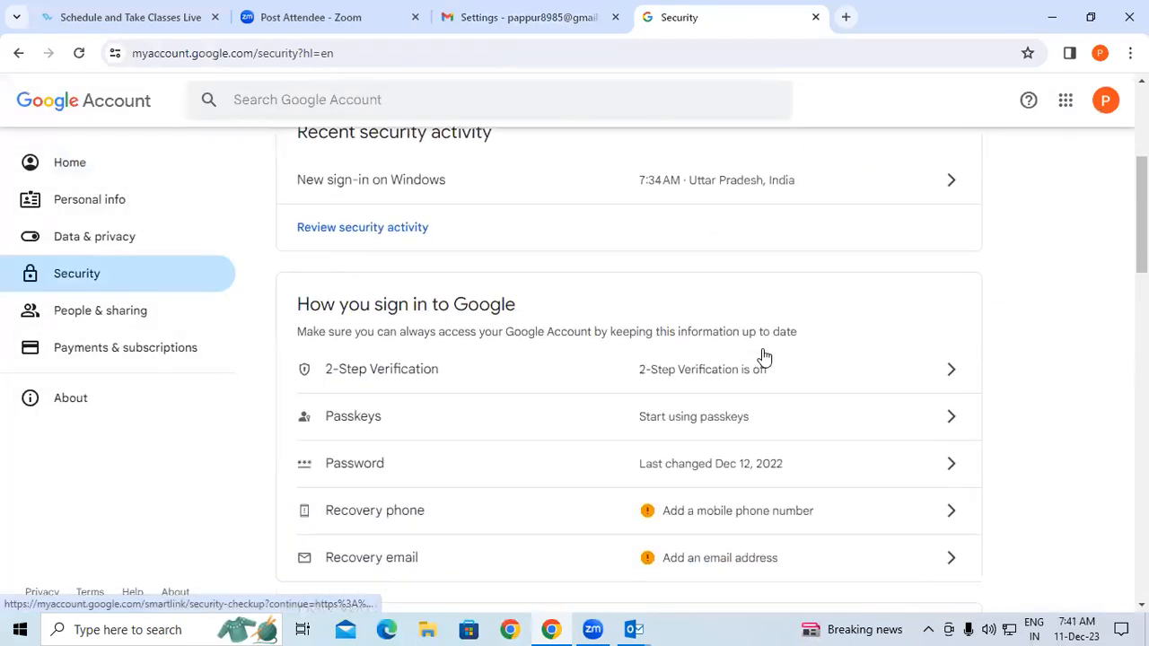
scroll(763, 356, down, 1)
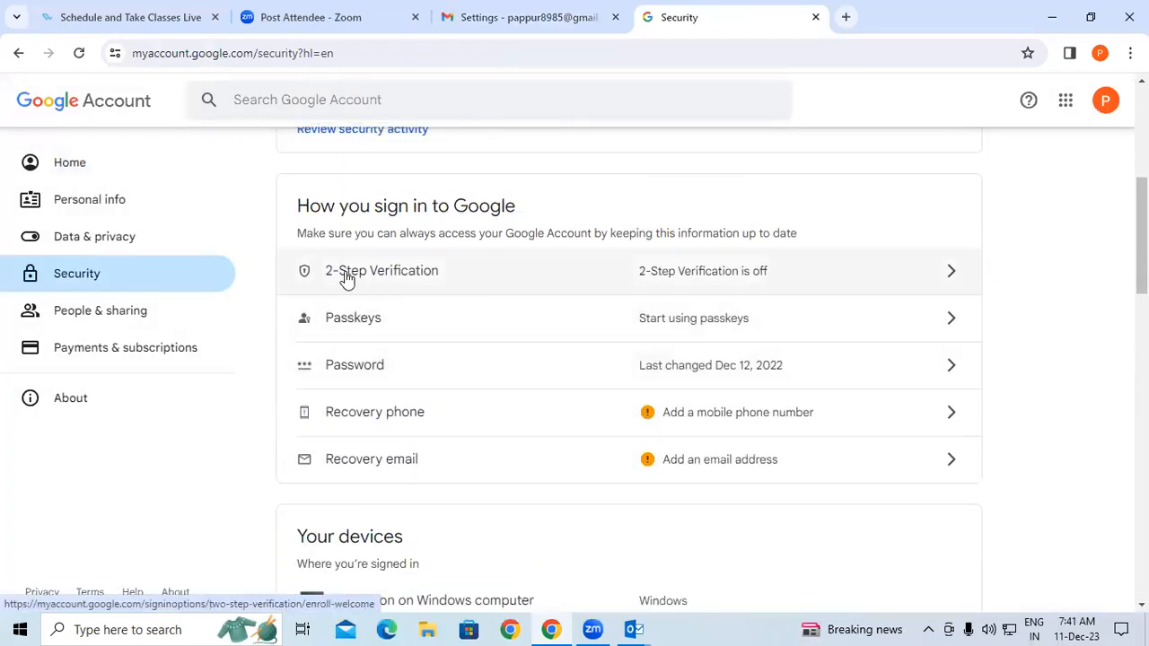
Look at the 2-Step Verification setup, then return to the Security page
click(774, 283)
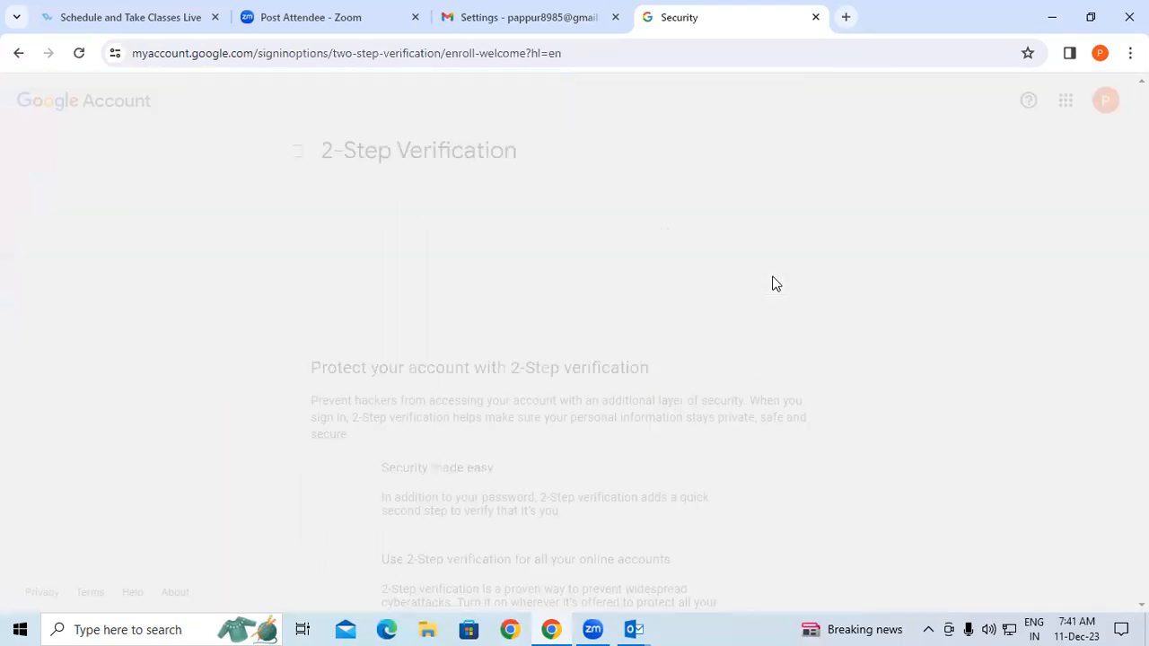
scroll(752, 294, down, 2)
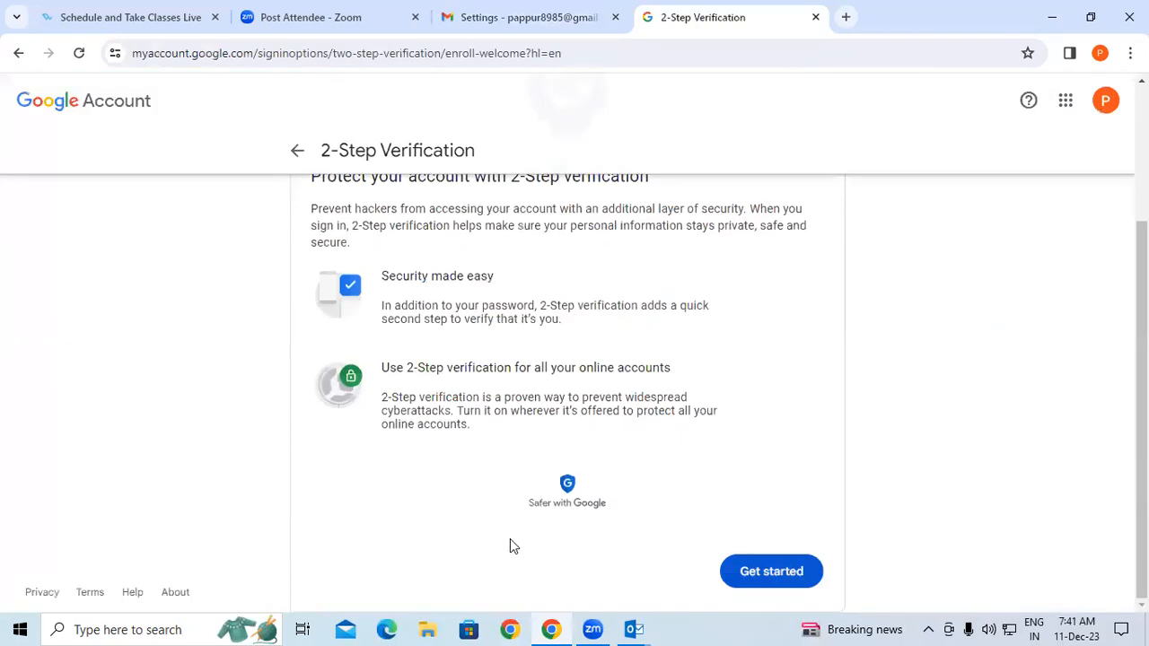
click(783, 569)
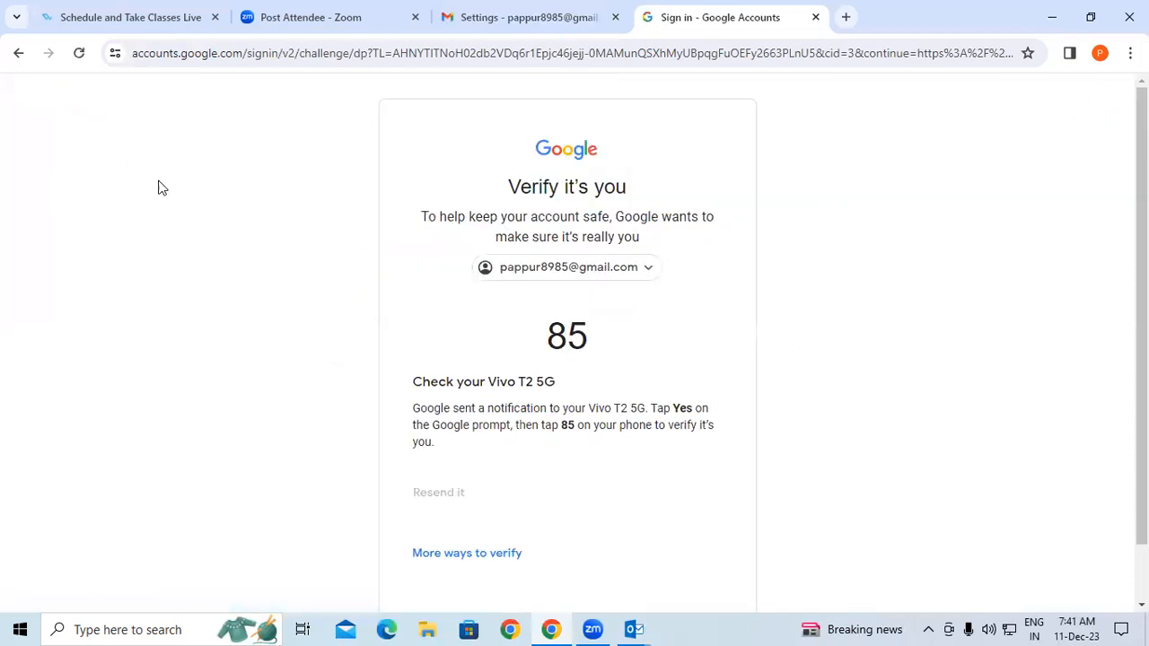
click(18, 56)
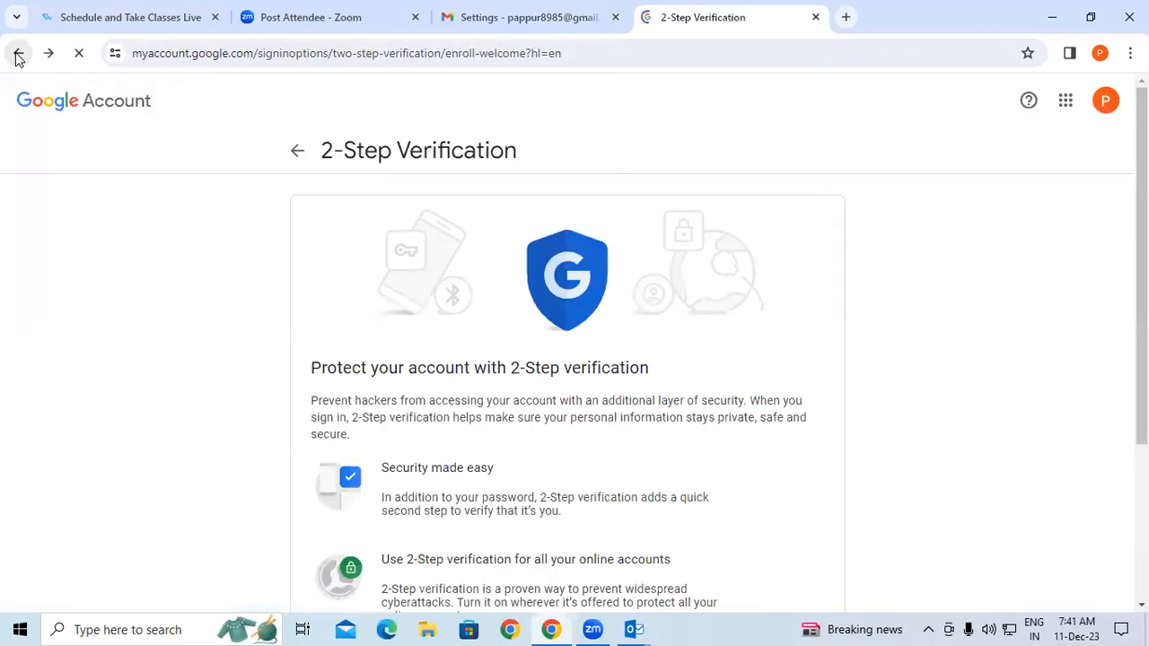
click(295, 154)
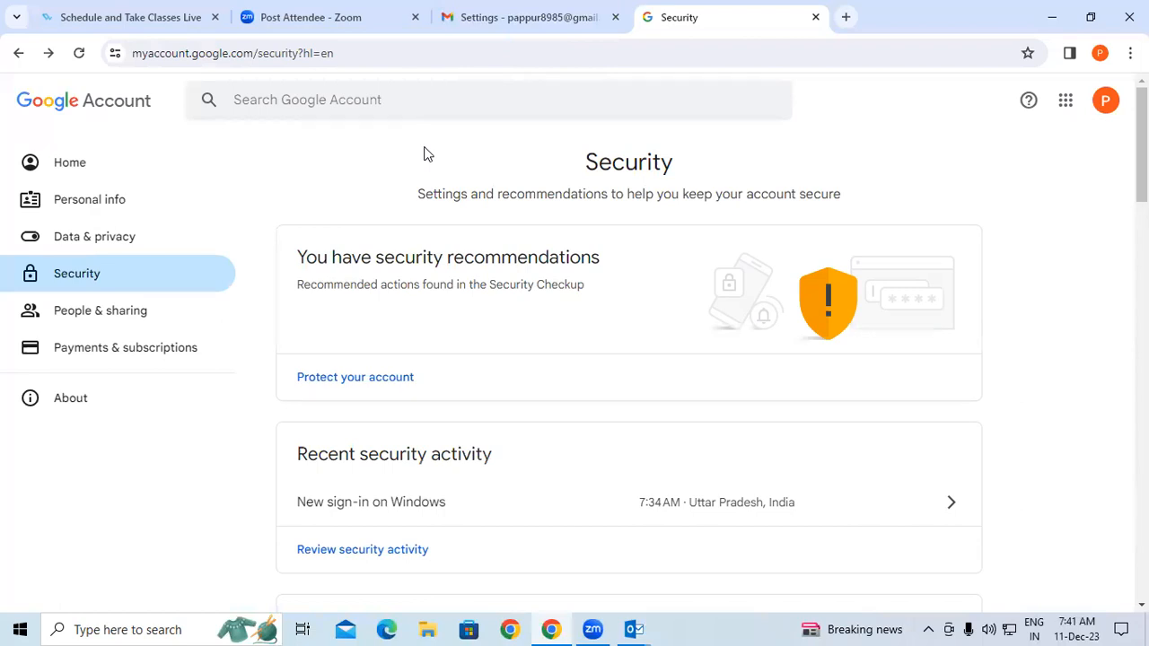
Search Google Account settings for 'app password' and dismiss the results
click(392, 100)
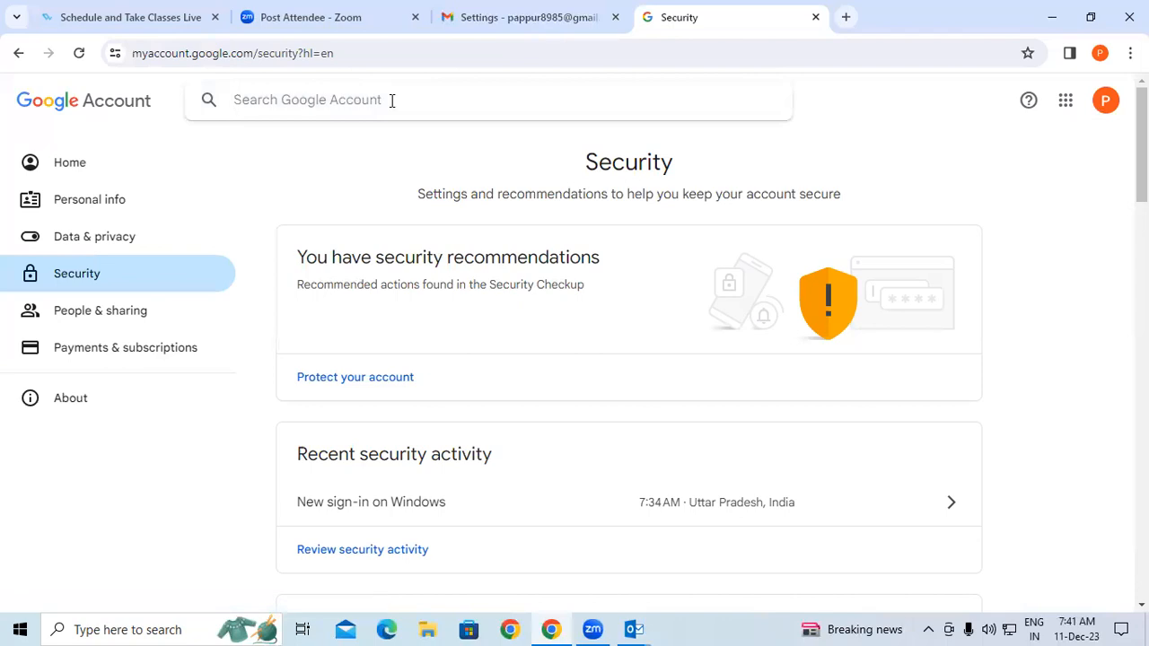
text(app pa)
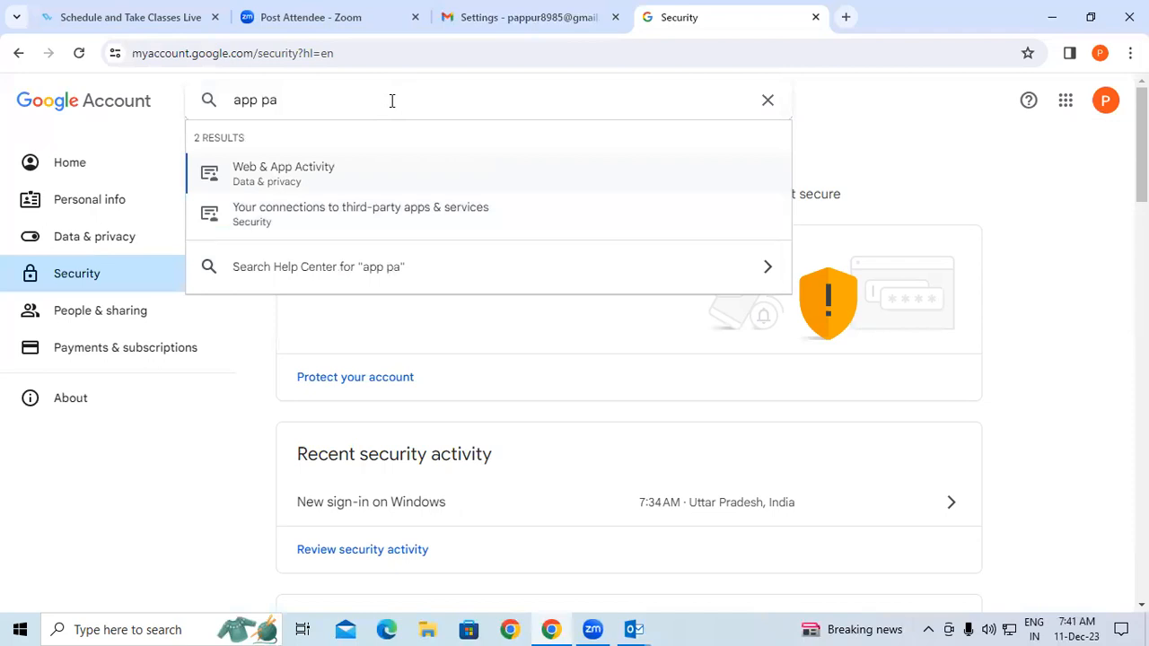
text(ssword)
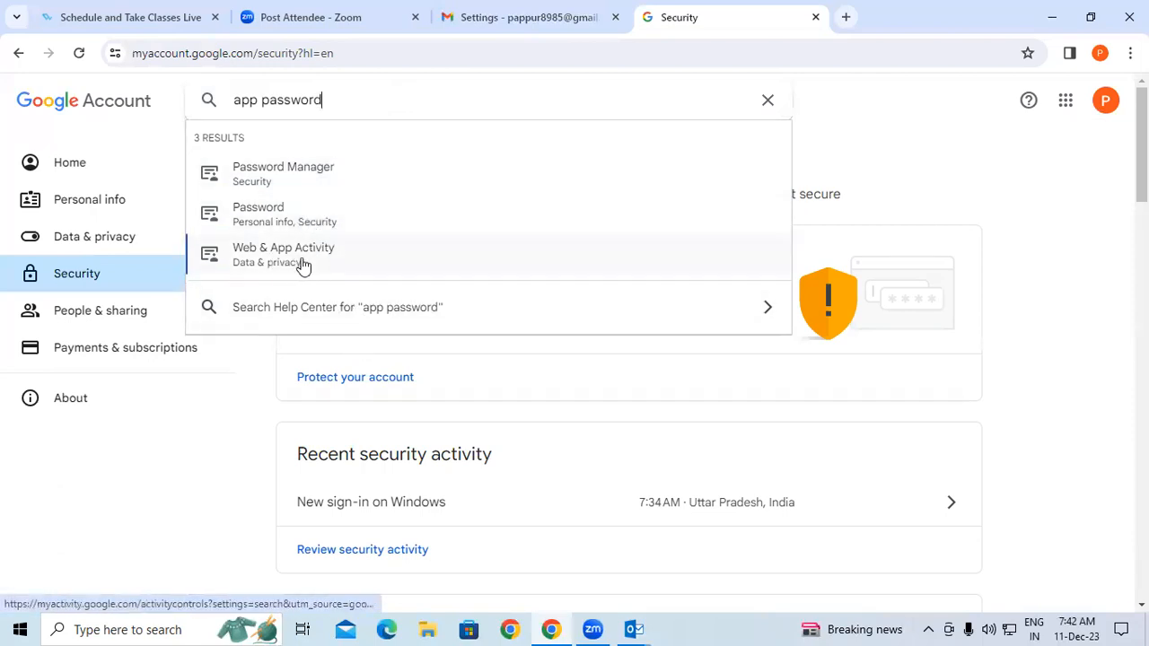
click(268, 360)
Open 2-Step Verification under How you sign in to Google
scroll(518, 377, down, 3)
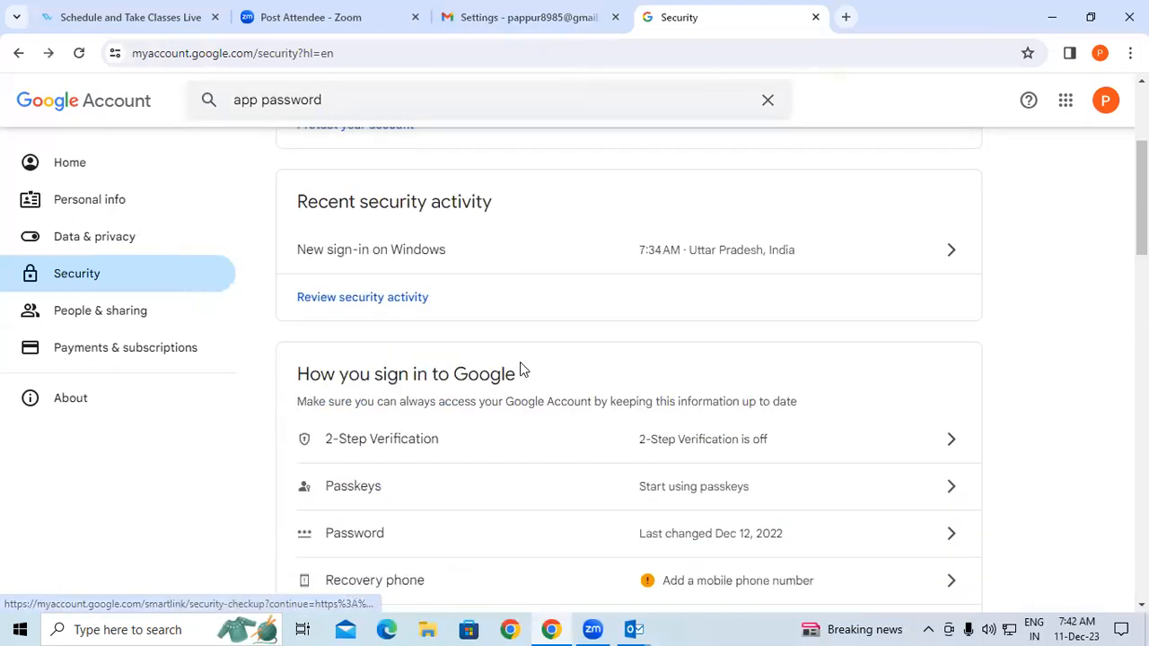
scroll(575, 364, down, 1)
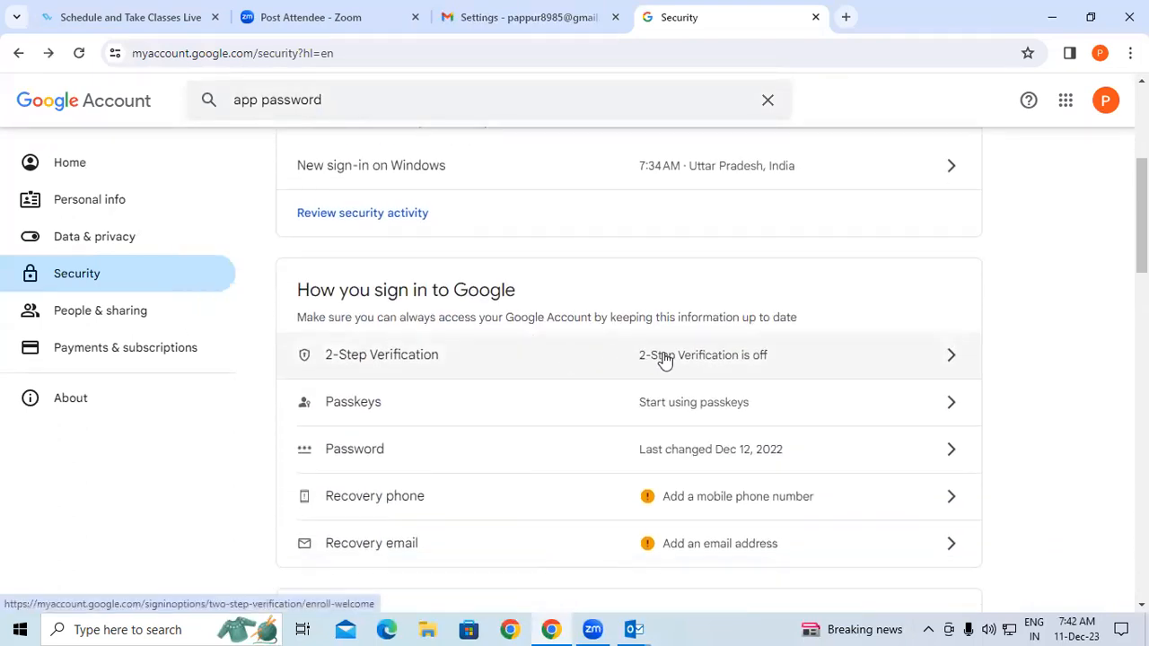
click(664, 359)
scroll(658, 378, down, 3)
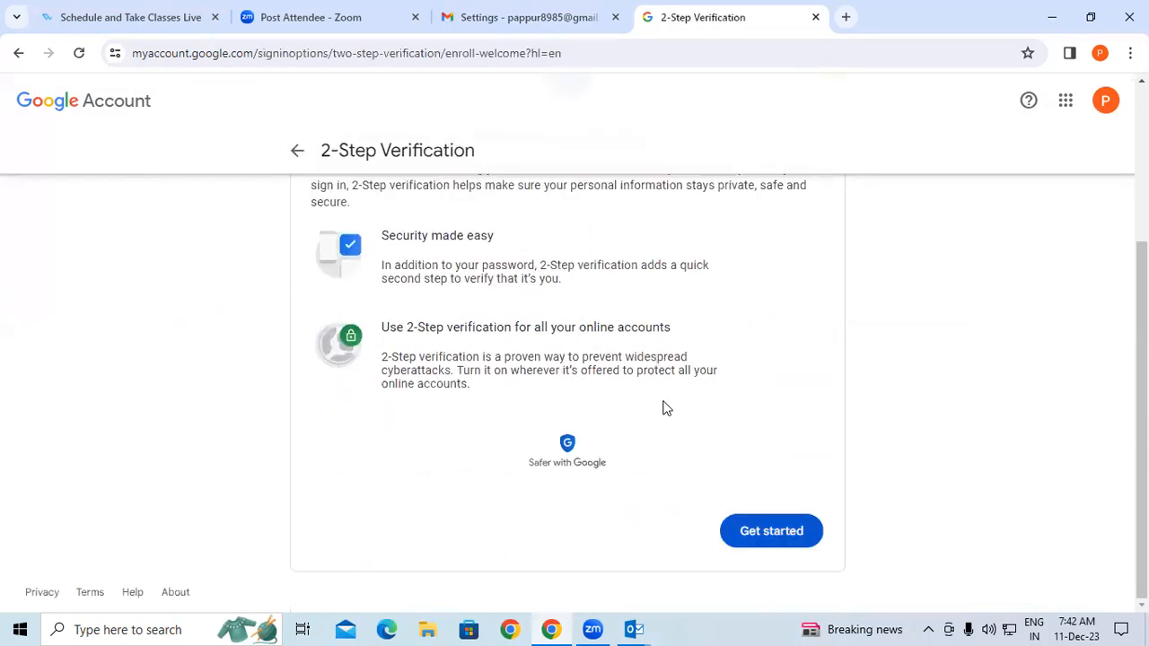
Start 2-Step Verification setup and accept Google phone prompts as the second step
click(768, 543)
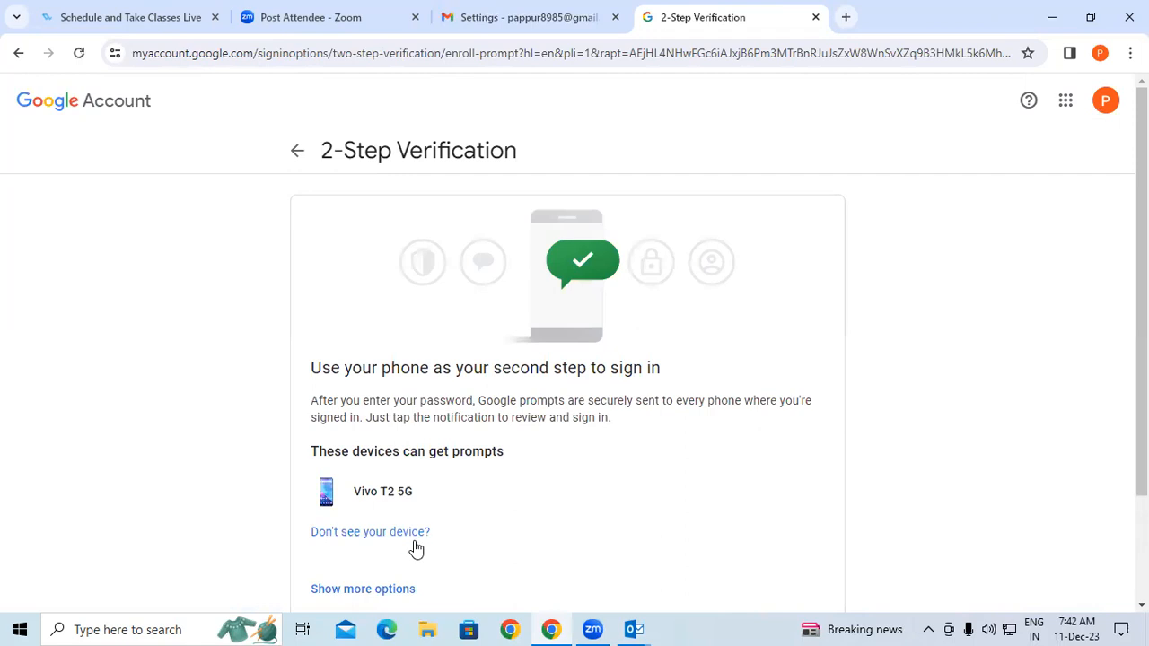
scroll(777, 552, down, 2)
click(785, 529)
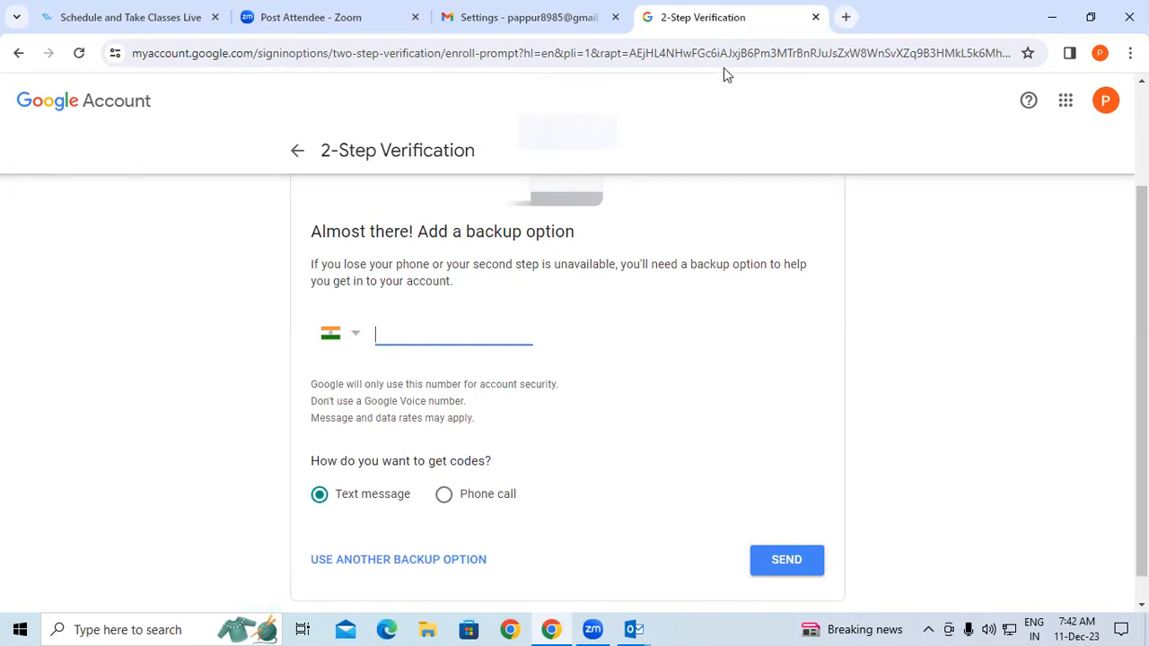
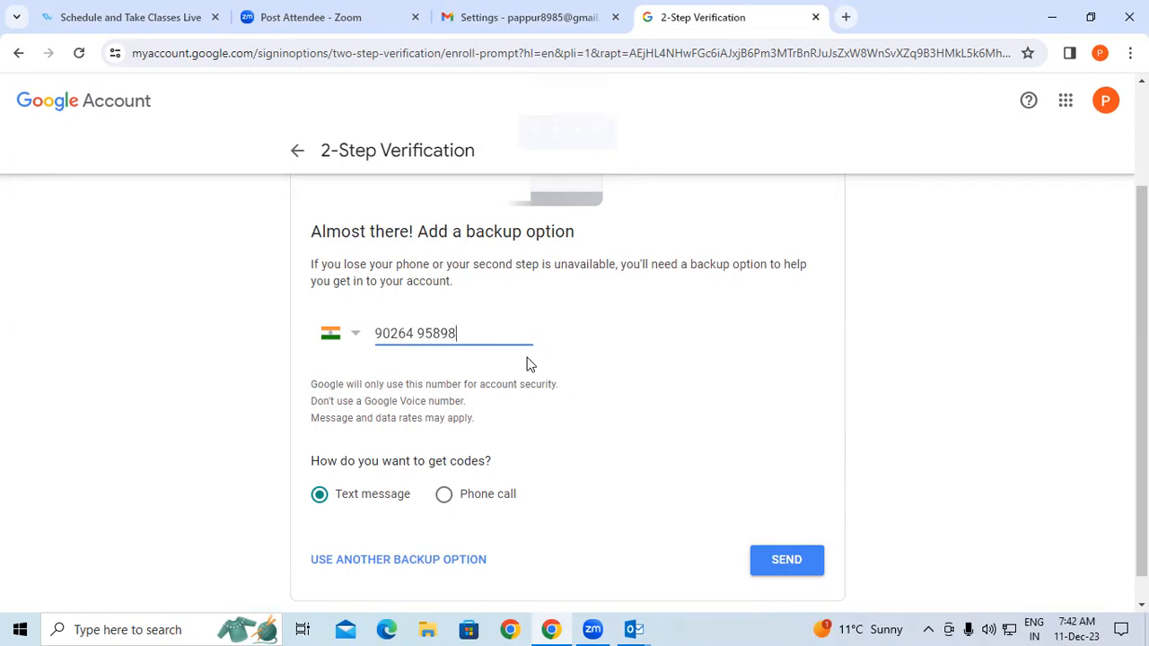
Add a backup phone number, verify it with the texted code, and turn 2-Step Verification on
click(790, 571)
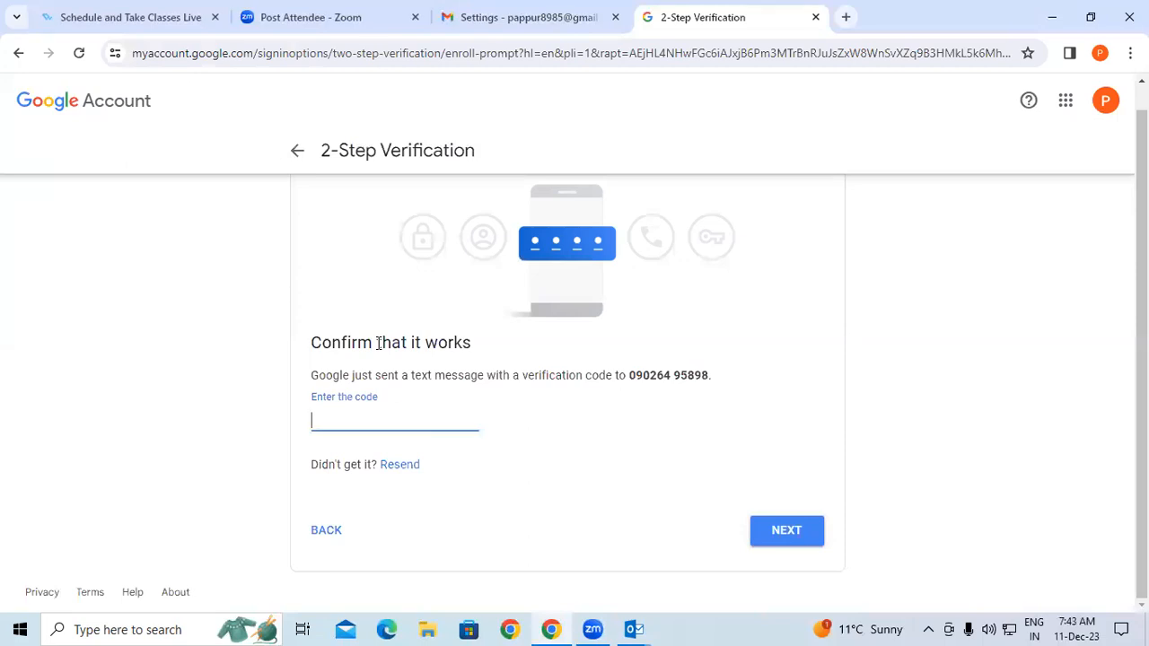
key(Return)
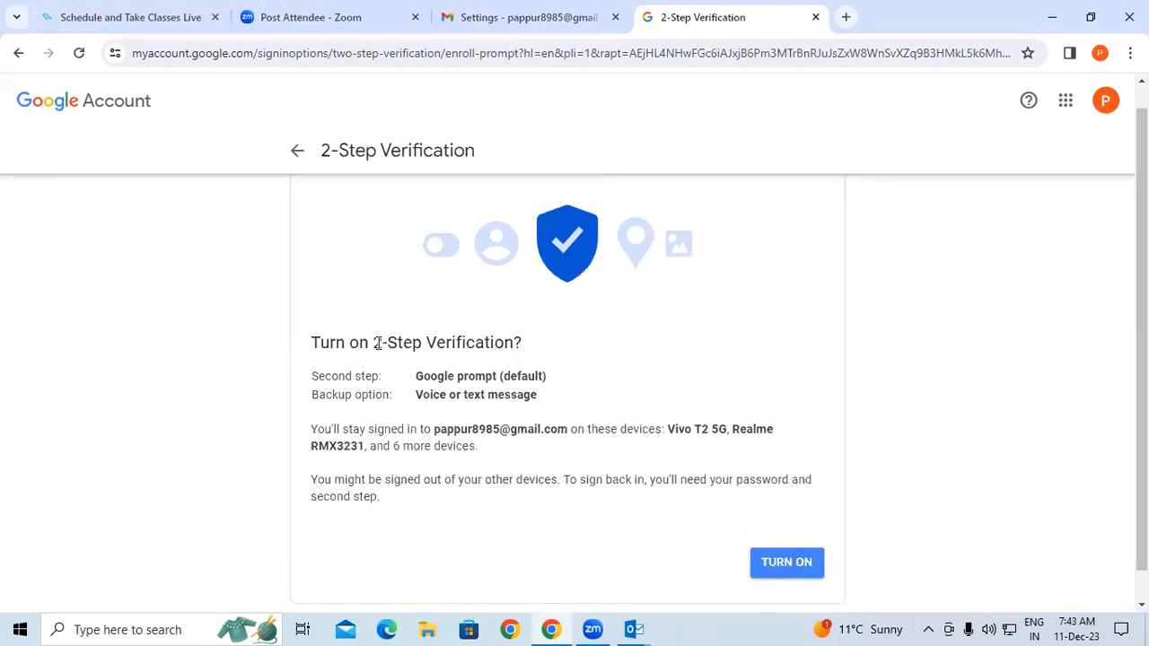
click(766, 535)
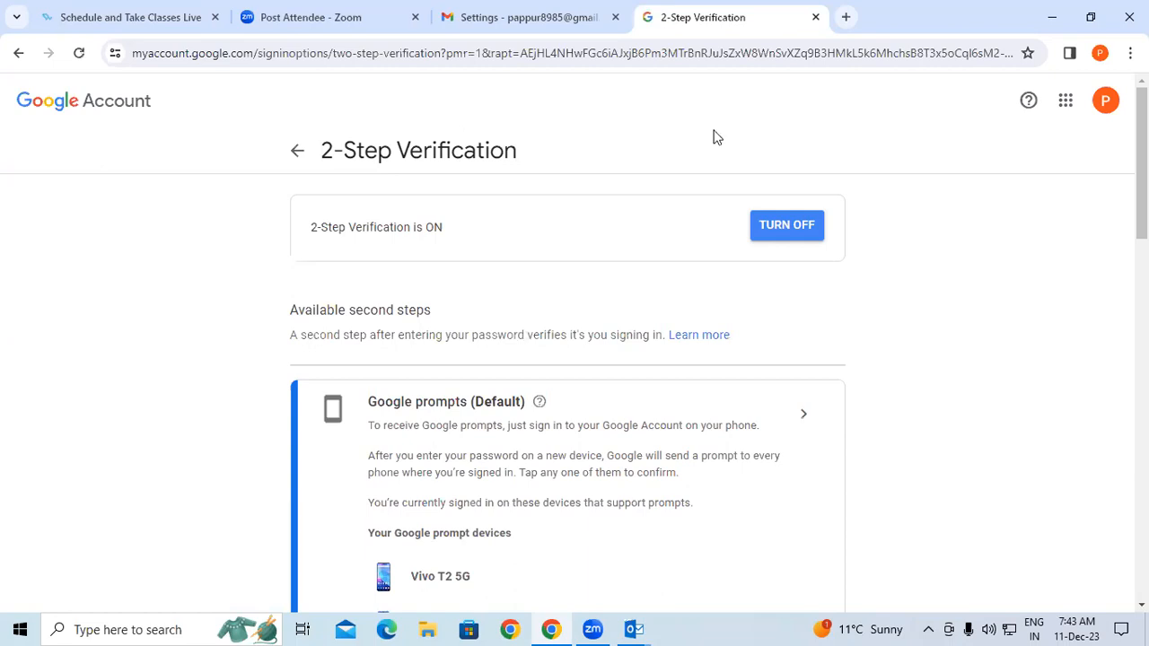
Close the 2-Step Verification tab and reopen the Google Account Security page
click(596, 20)
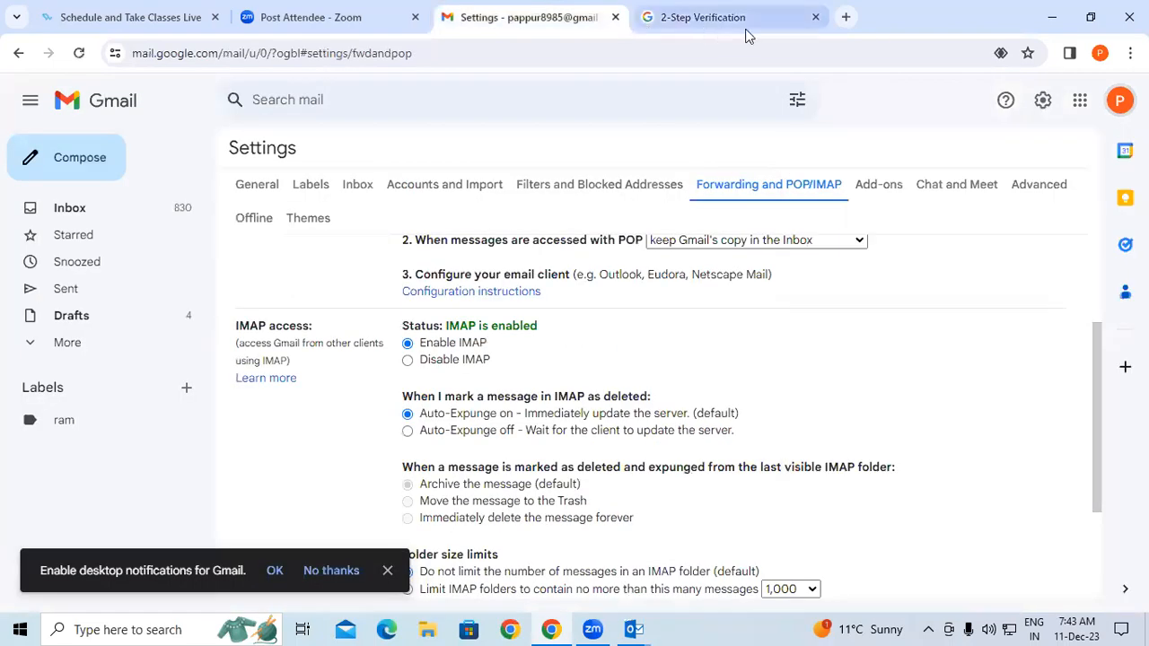
click(815, 18)
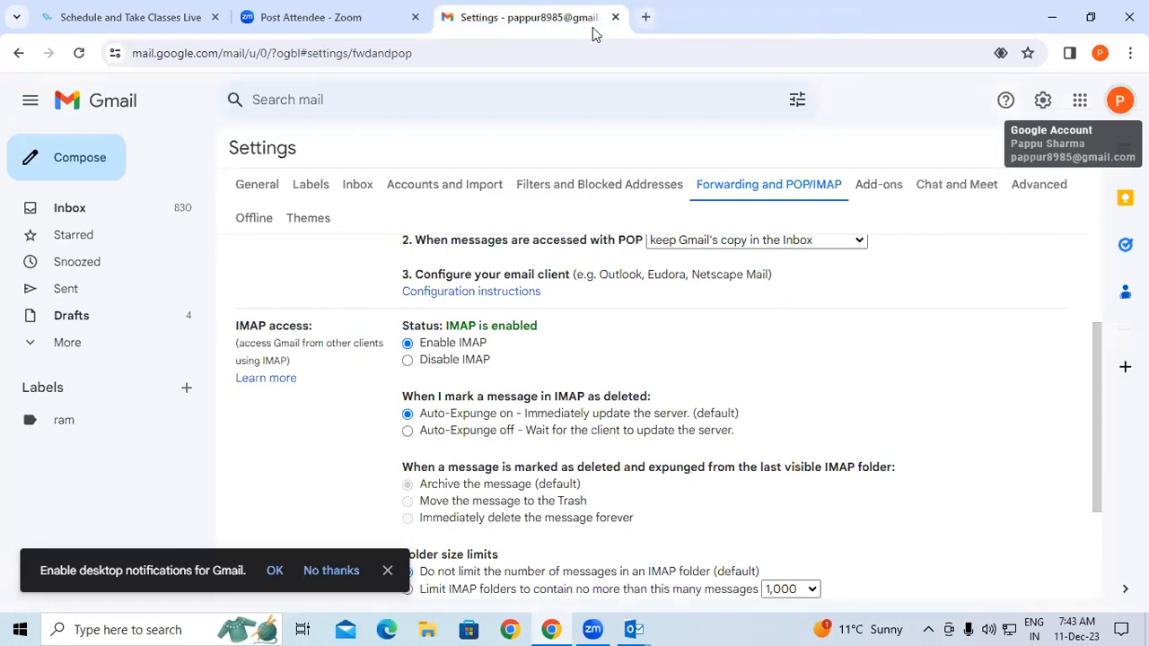
click(1120, 101)
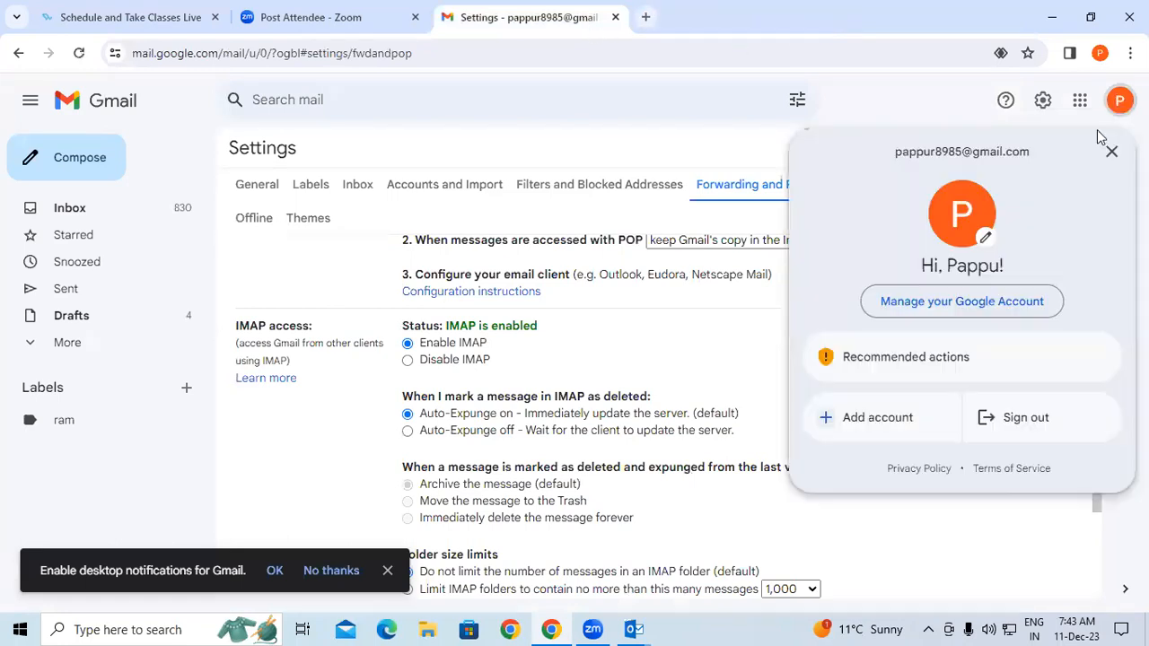
click(1003, 302)
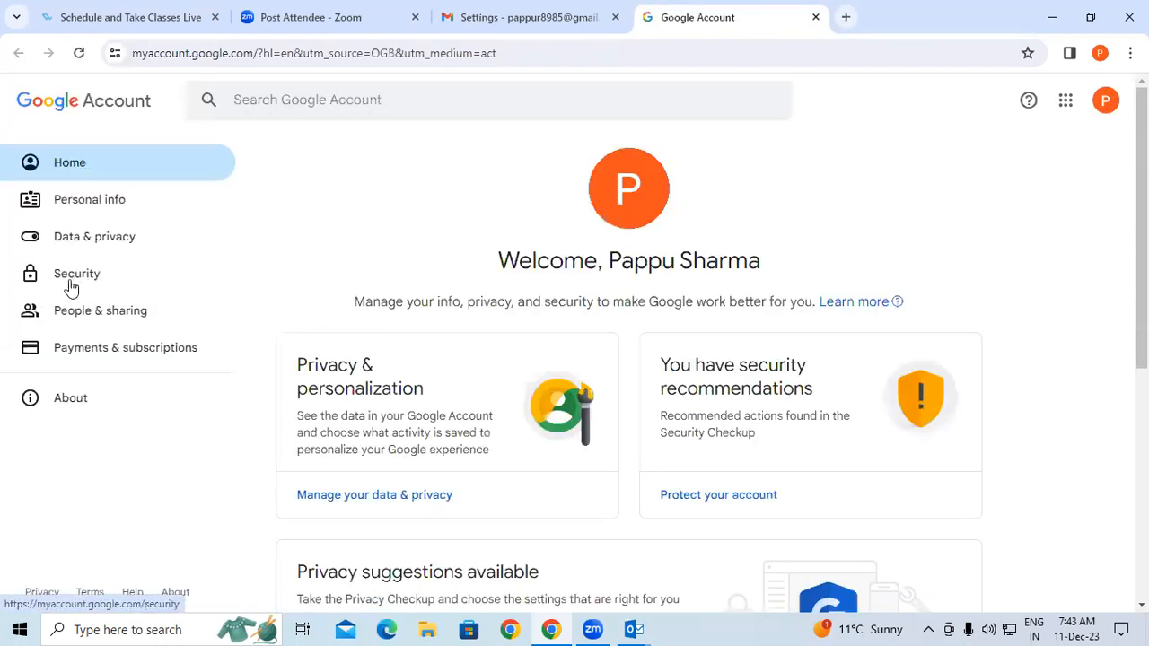
click(73, 282)
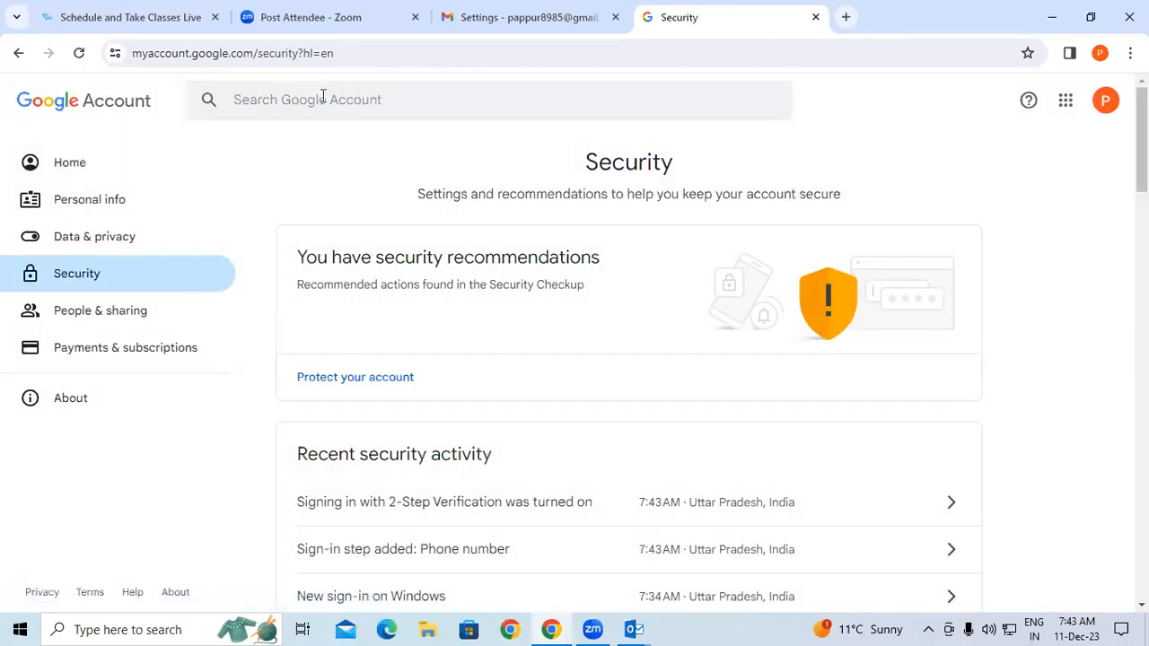
Search the account settings for 'app' and open App passwords
click(321, 100)
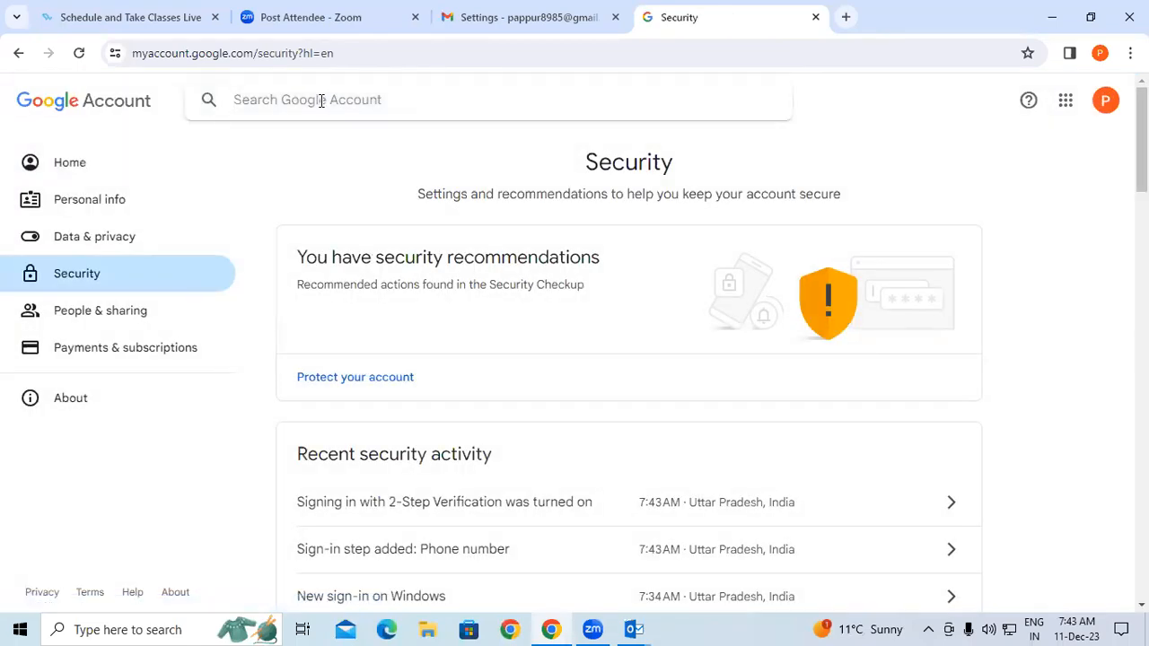
text(app)
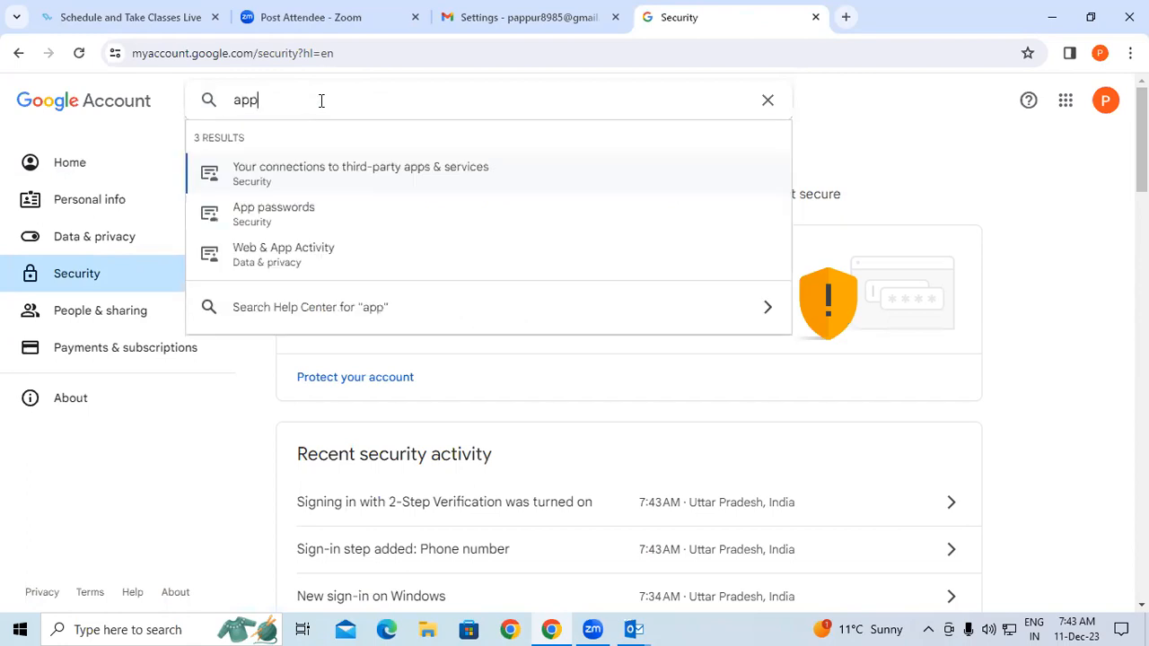
click(297, 228)
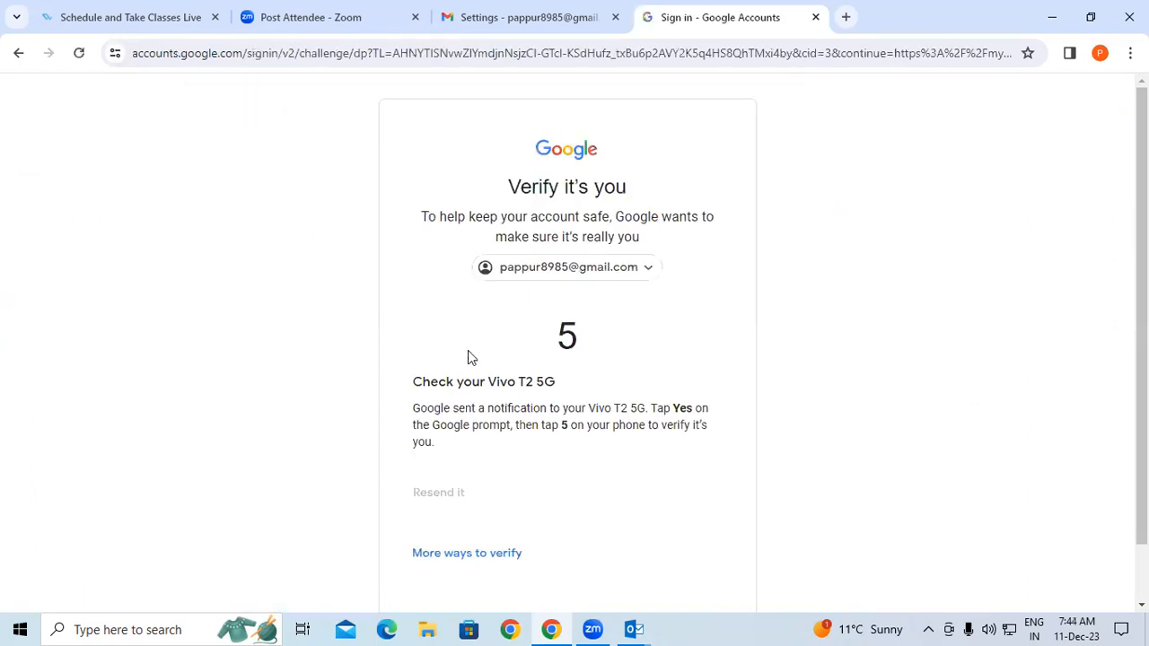
Create an app password named 'Outlook' and select the generated password to copy
scroll(494, 386, down, 2)
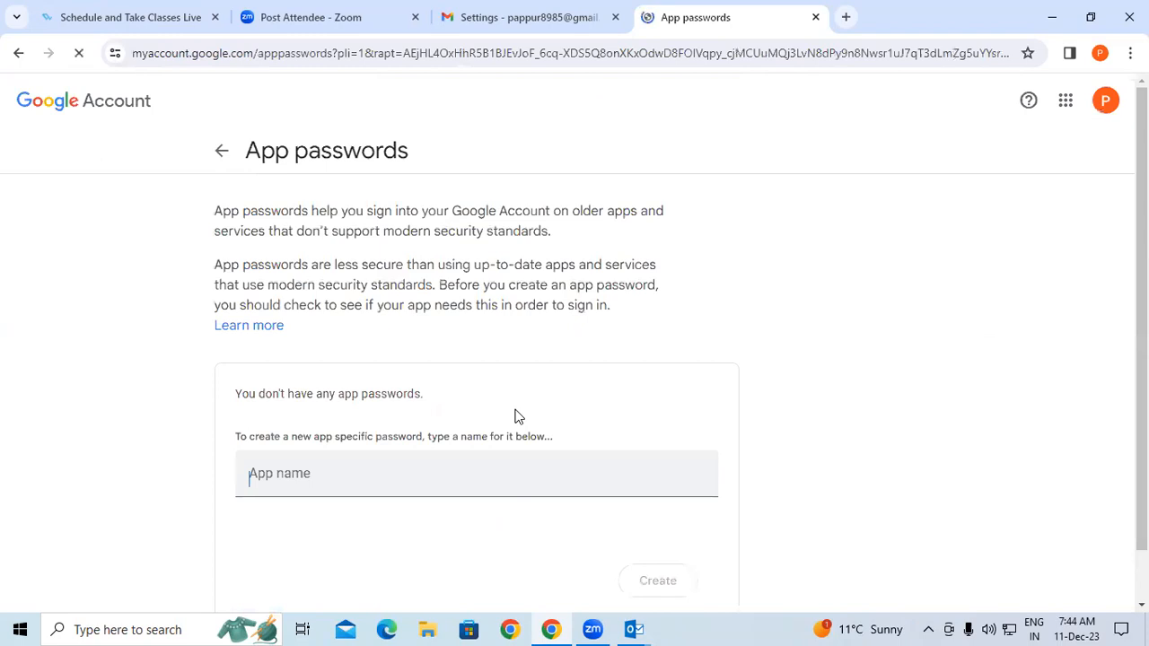
scroll(519, 416, down, 1)
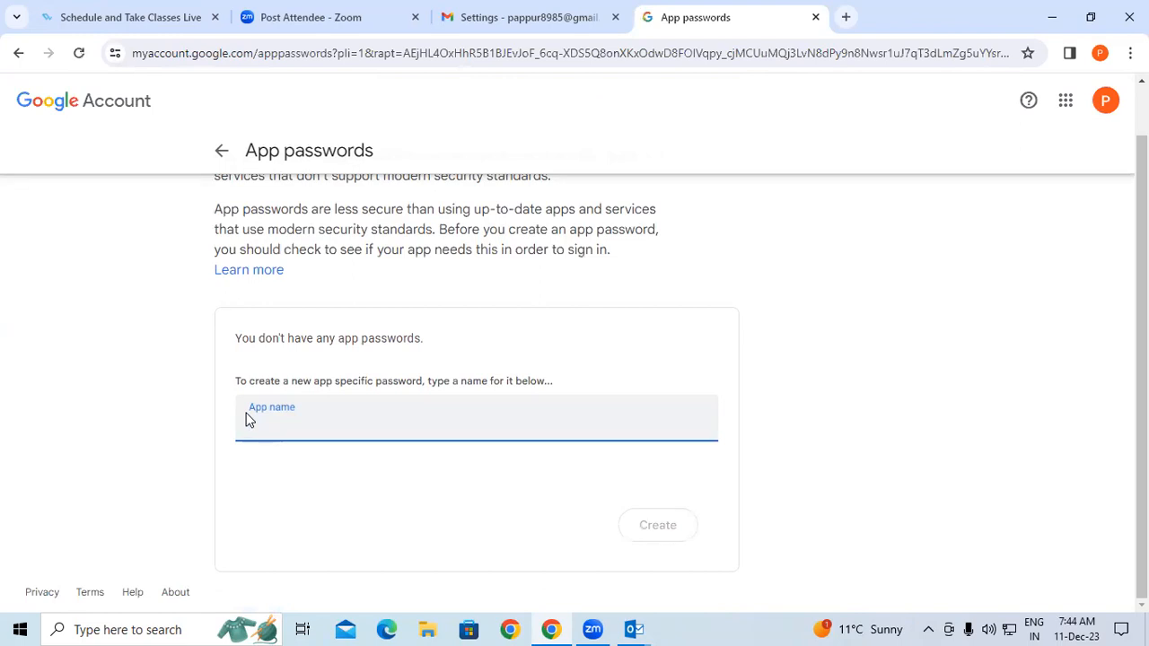
text(Outlook)
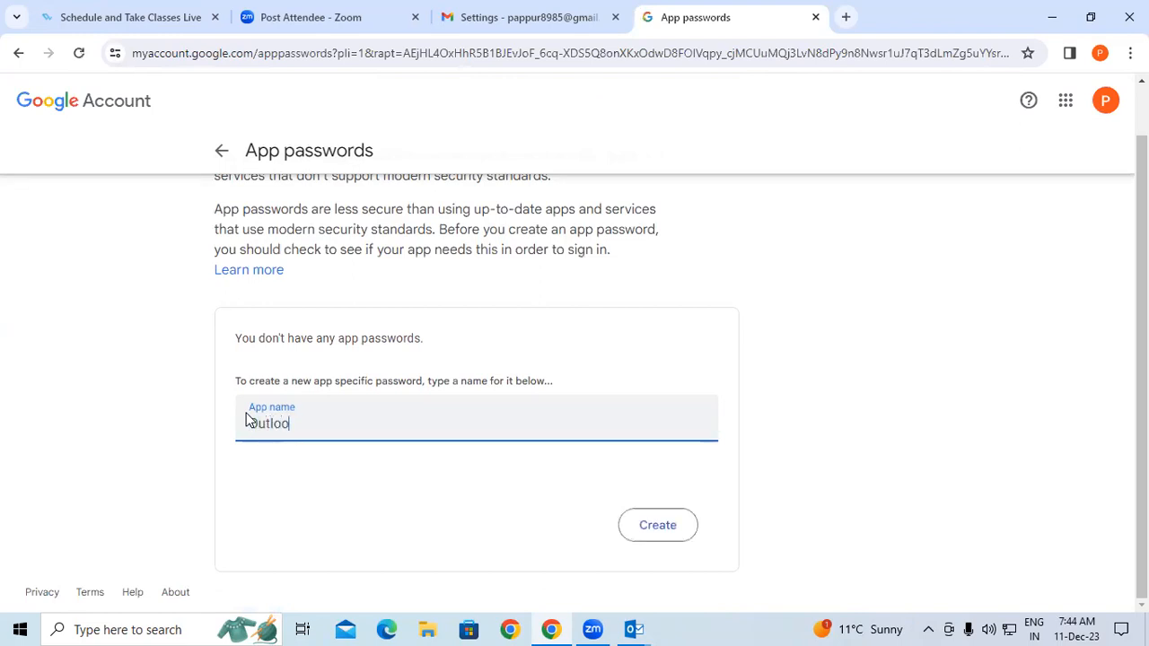
click(651, 523)
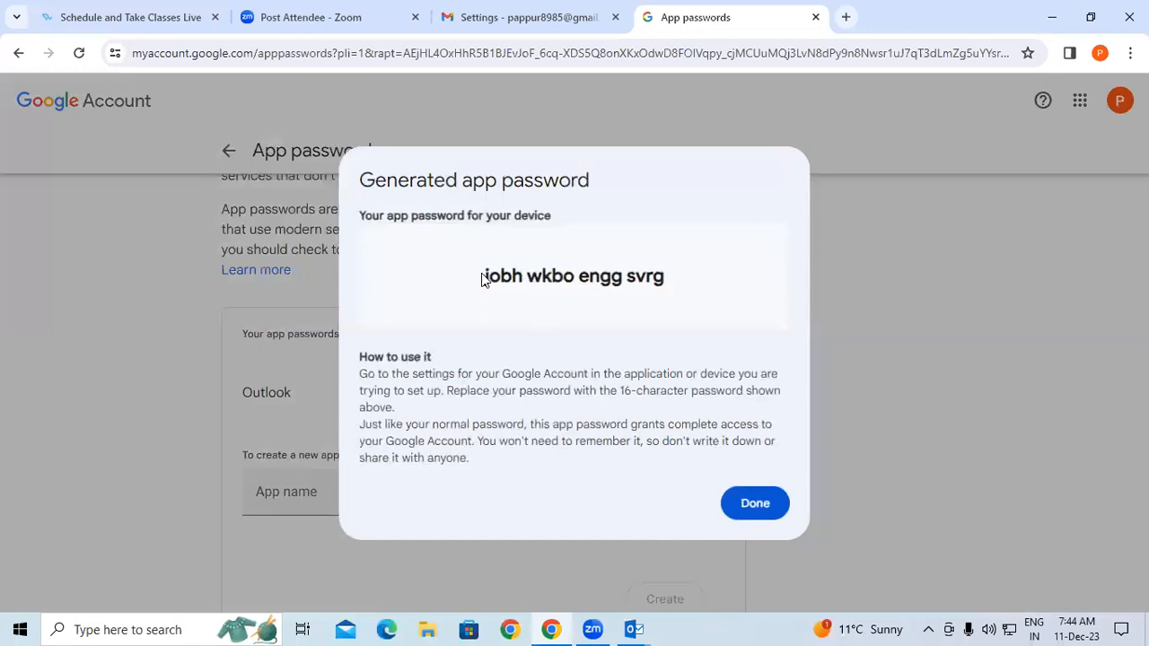
drag(483, 279, 667, 295)
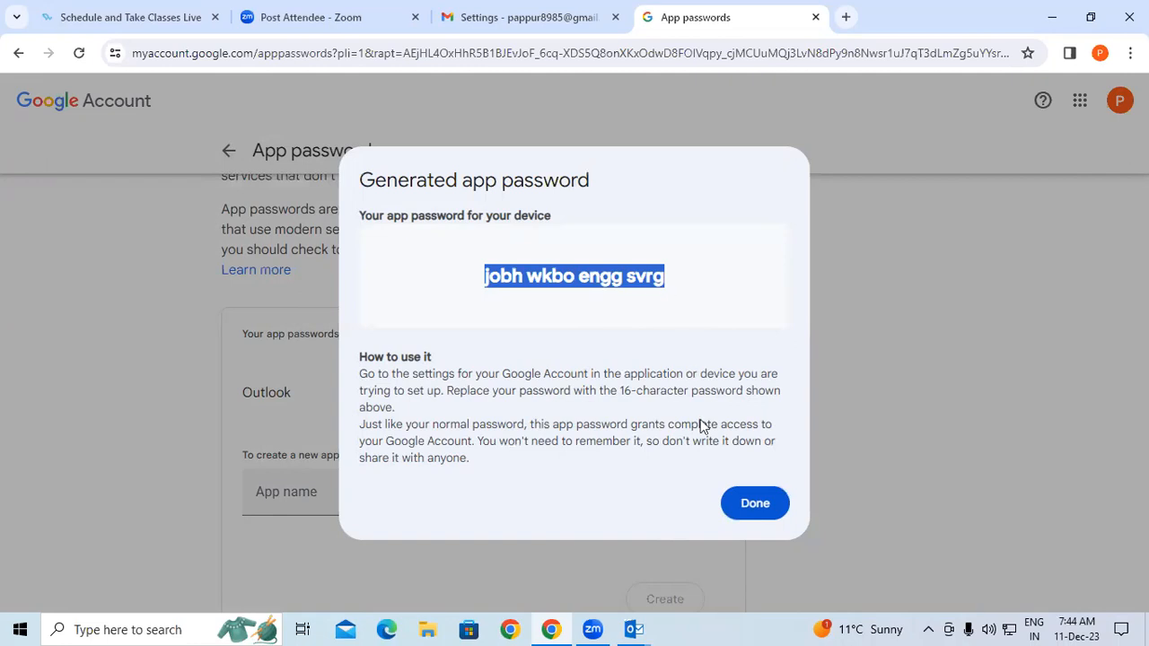
Paste the app password into both password fields of Outlook's Add Account window
mouse_move(633, 628)
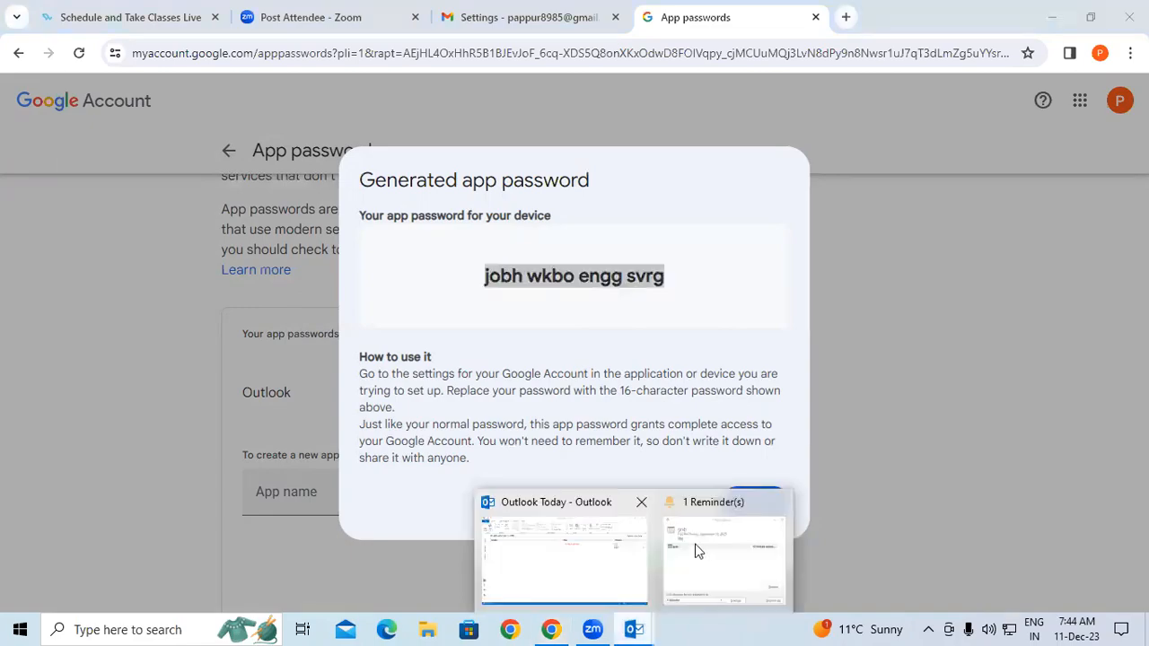
click(698, 544)
click(399, 299)
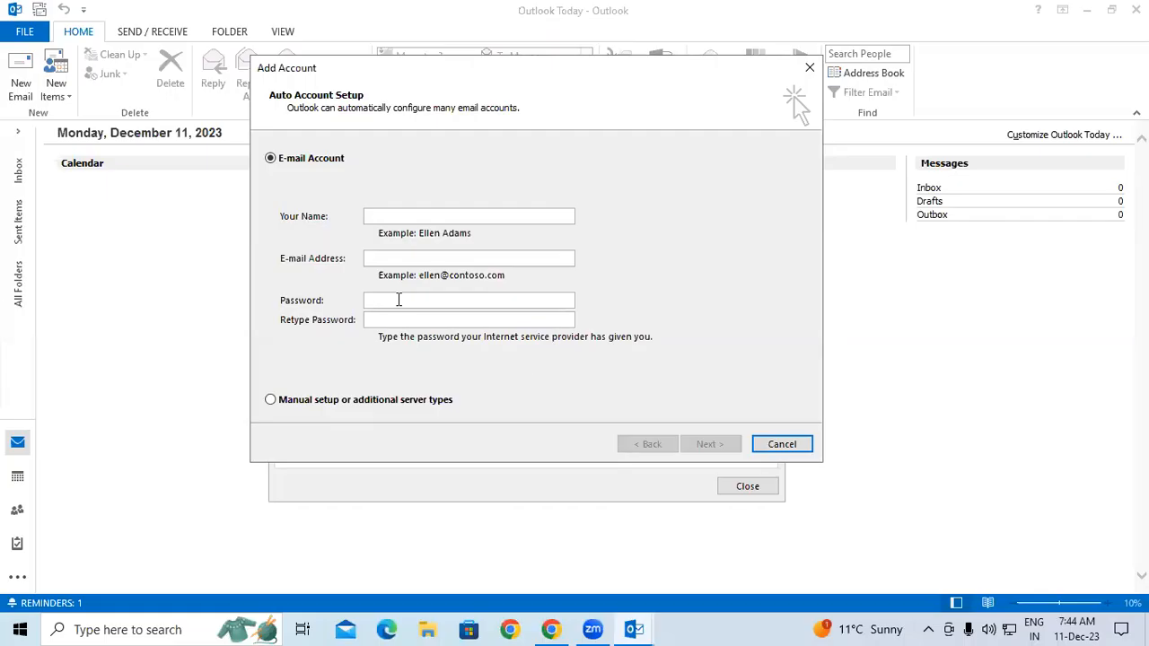
key(ctrl+v)
click(408, 322)
key(ctrl+v)
Enter the user's display name and Gmail address, then run setup and finish adding the account
click(419, 212)
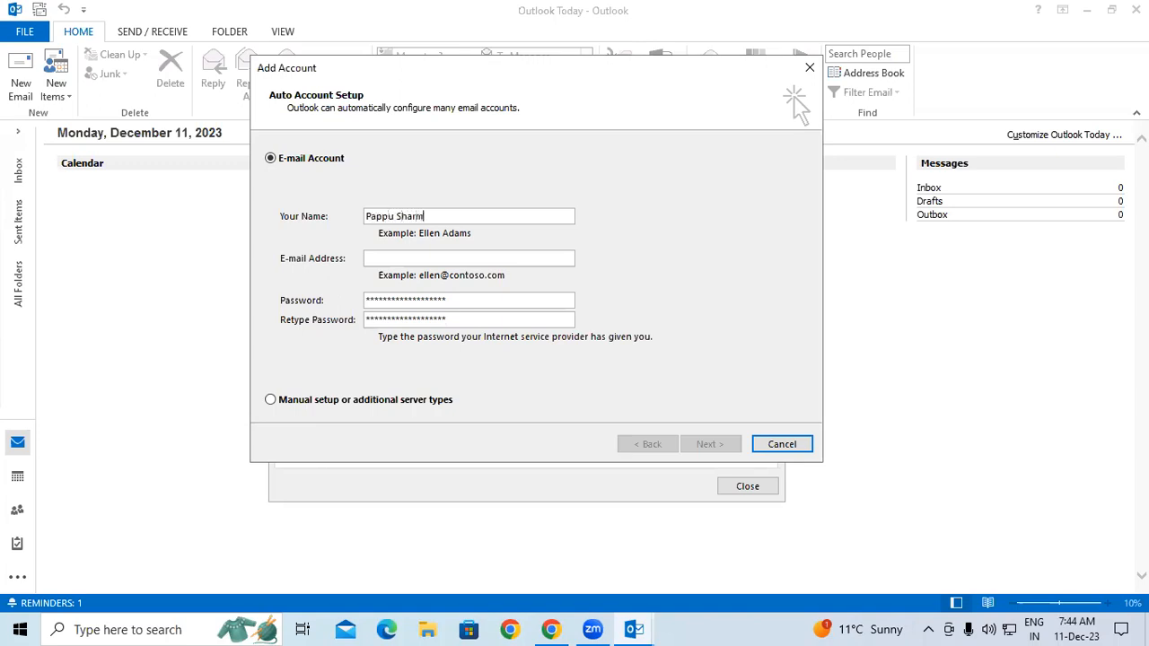
click(416, 258)
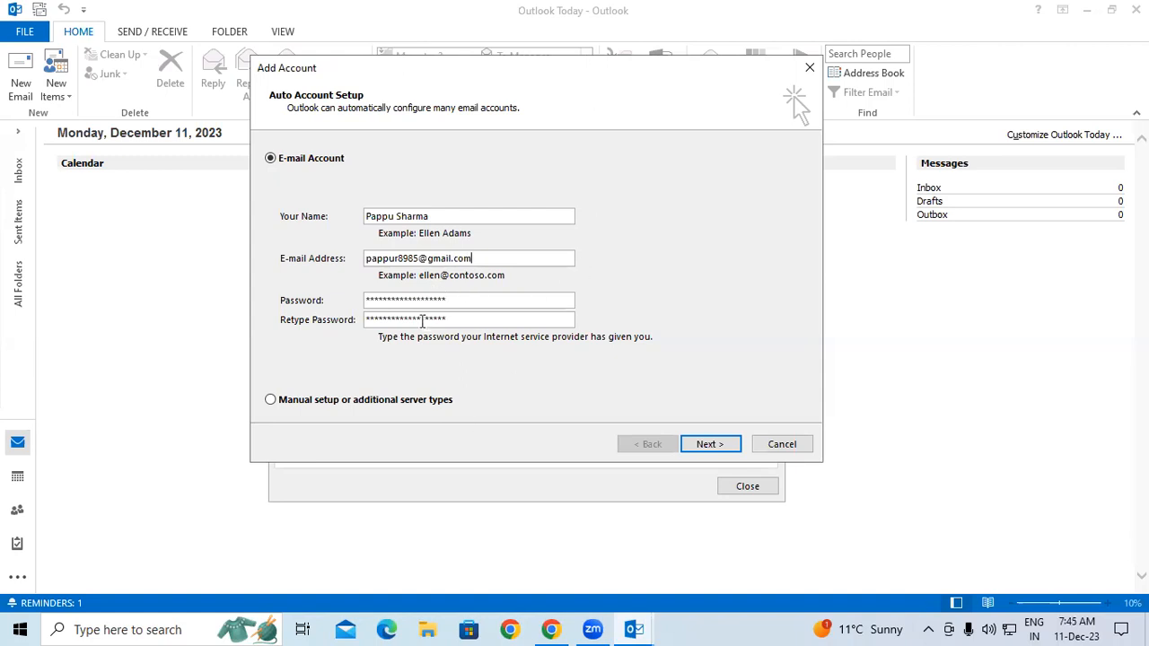
click(718, 449)
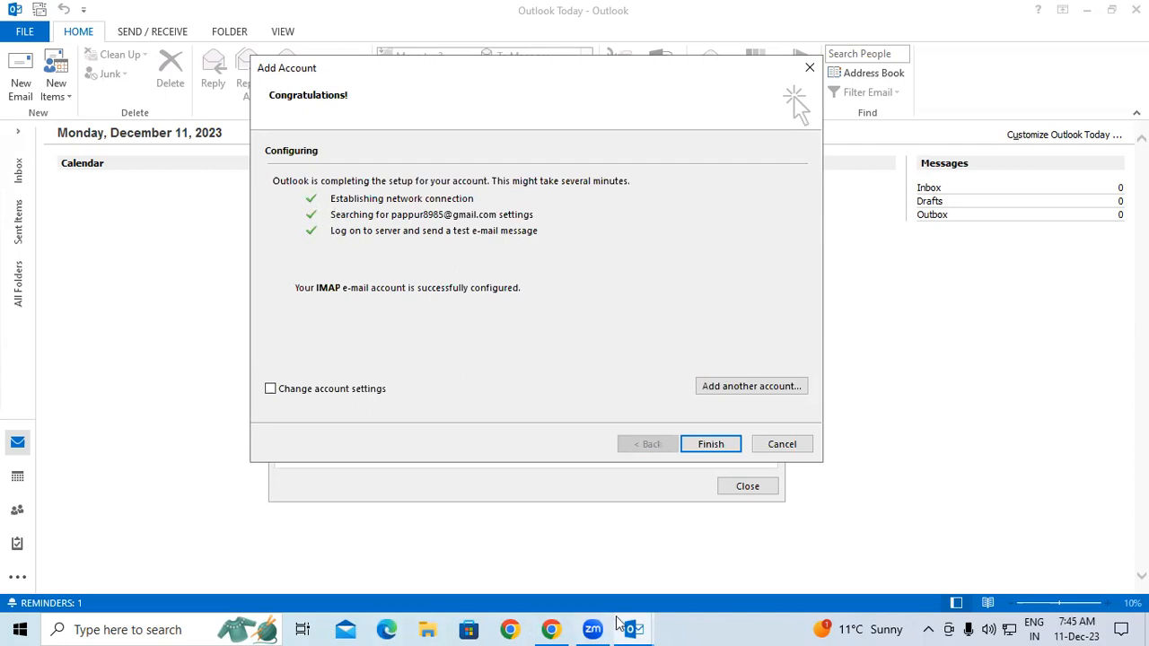
click(696, 448)
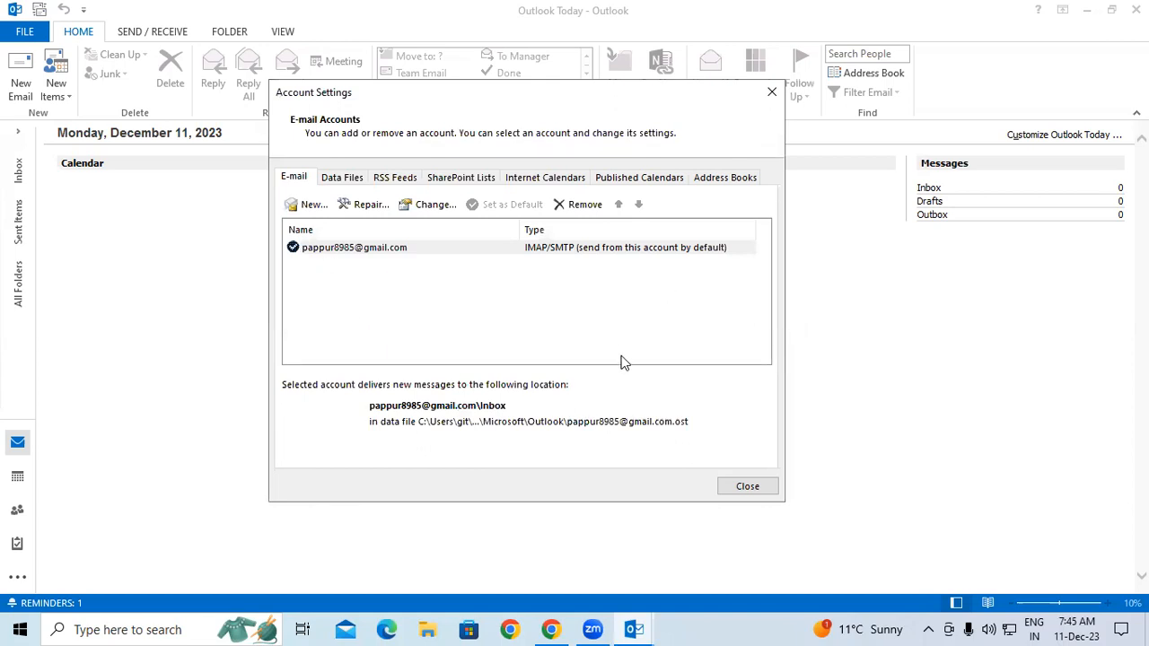
Close Account Settings and scroll the newly synced Gmail inbox back to the top
click(758, 490)
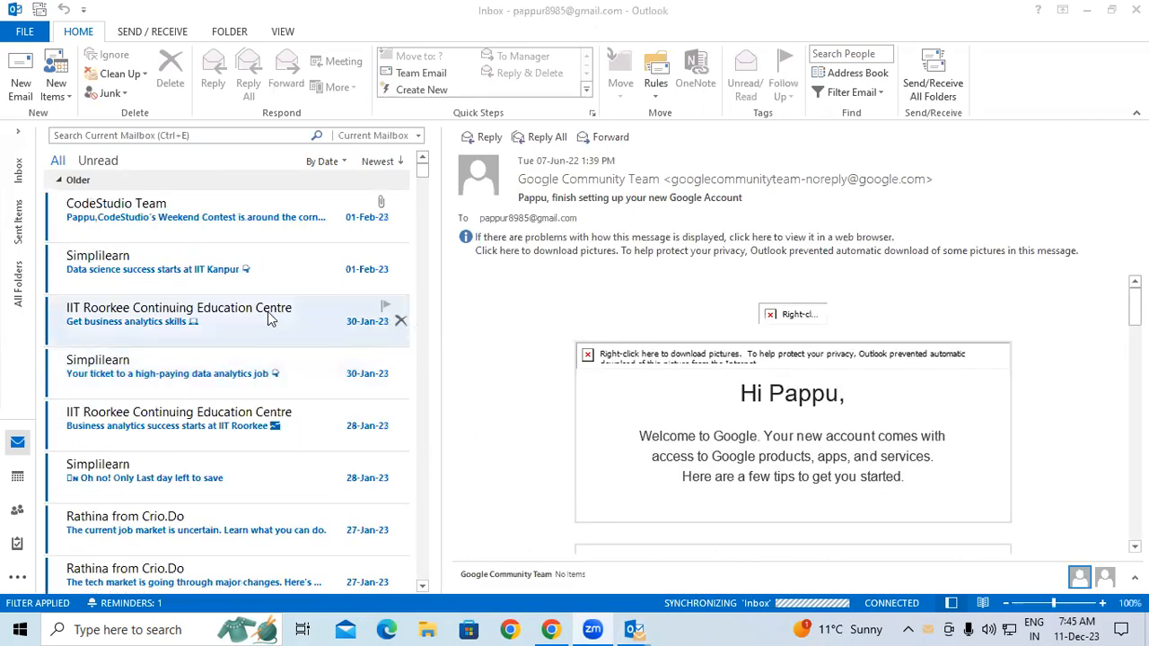
scroll(267, 312, down, 1)
scroll(268, 311, down, 1)
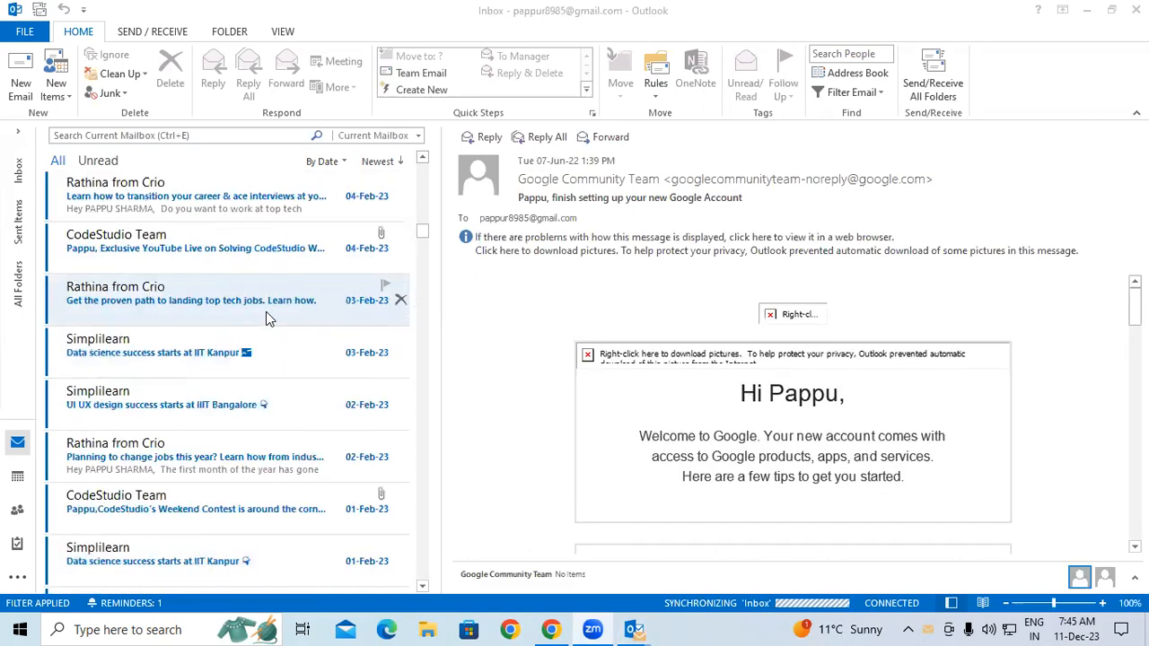
drag(423, 263, 419, 137)
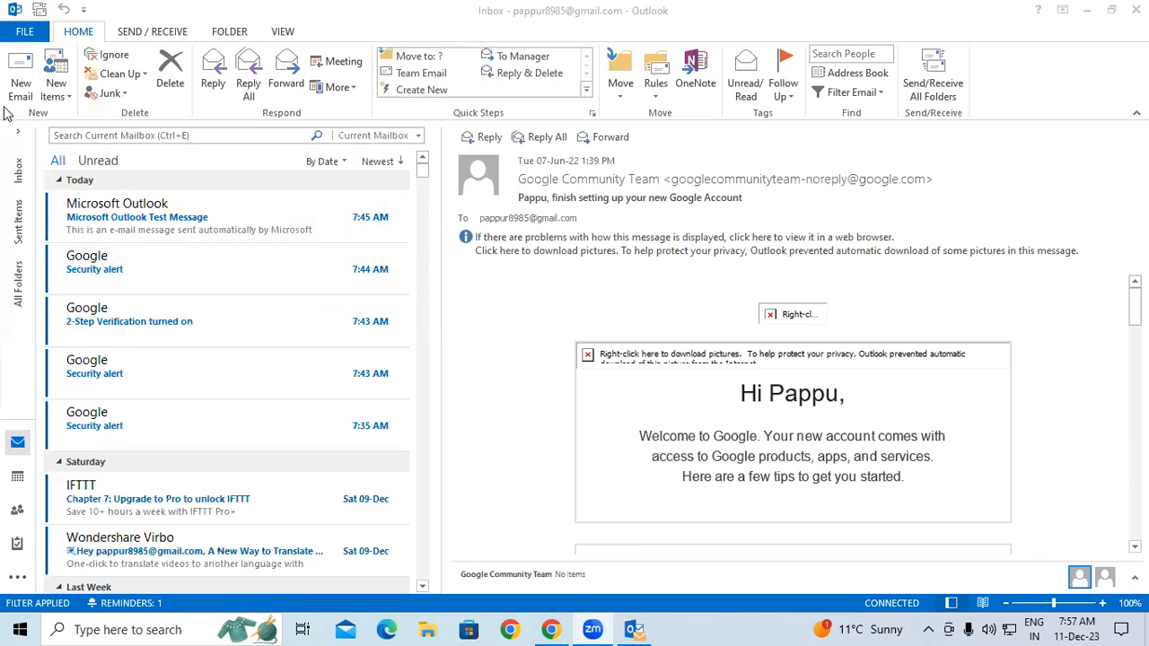
click(18, 72)
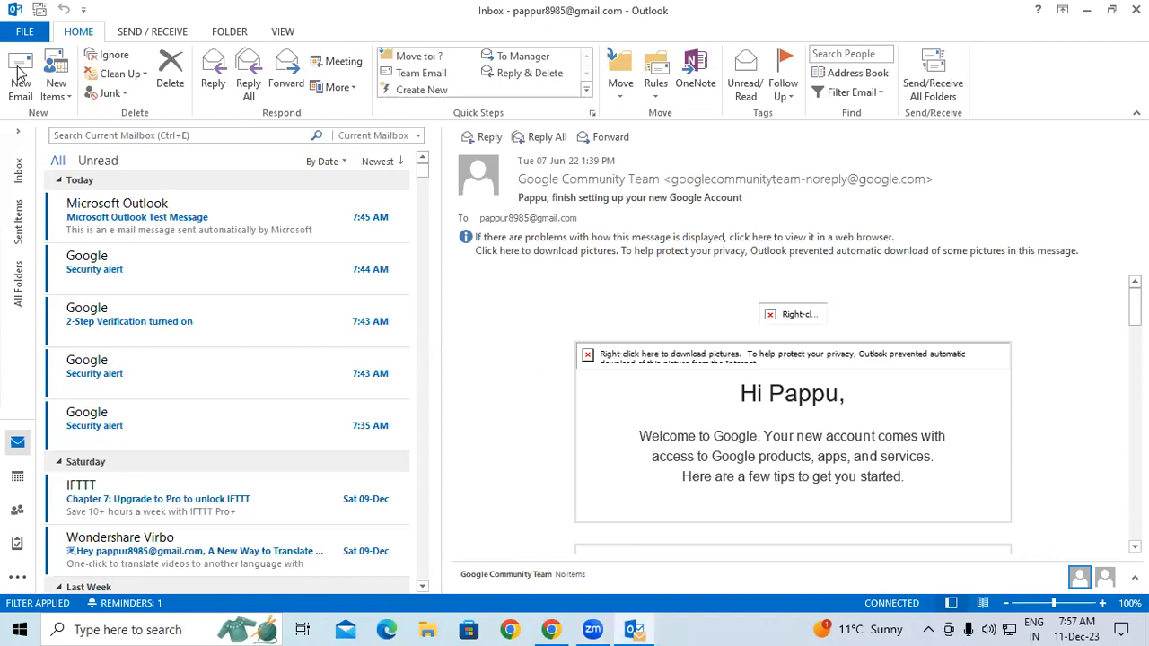